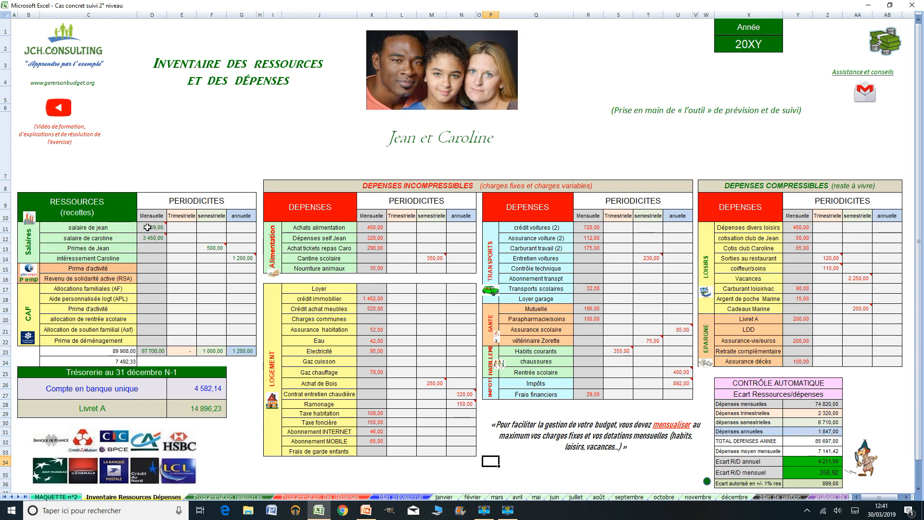
Step: Examine the household's resources and its incompressible and compressible expenses by periodicity on the Inventaire Ressources Dépenses sheet
mouse_move(148, 228)
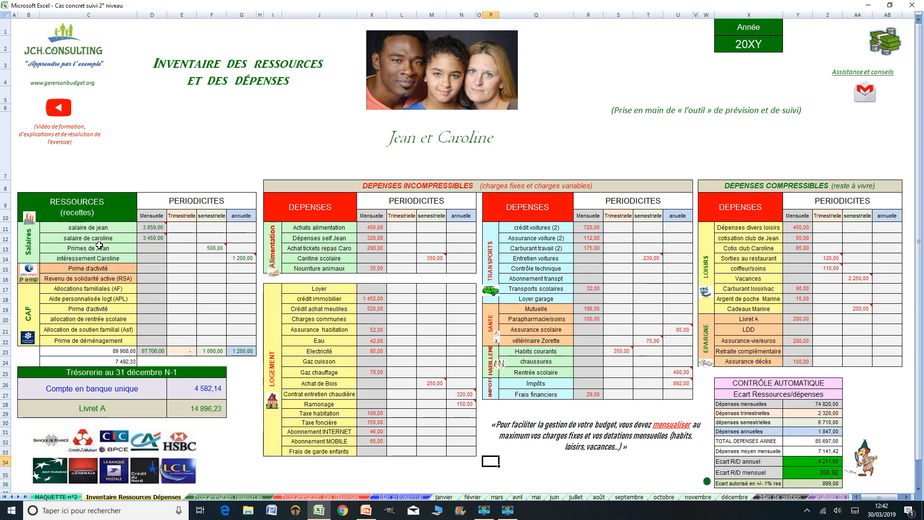
mouse_move(206, 247)
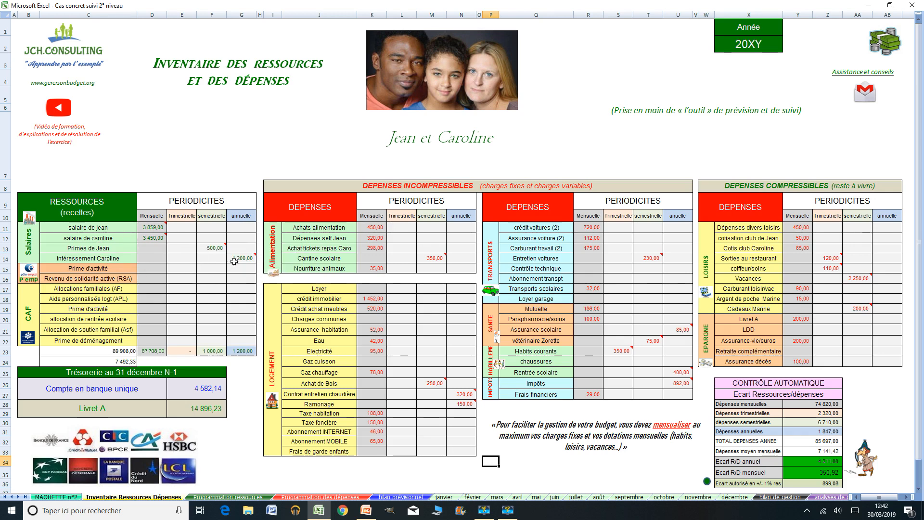
mouse_move(235, 257)
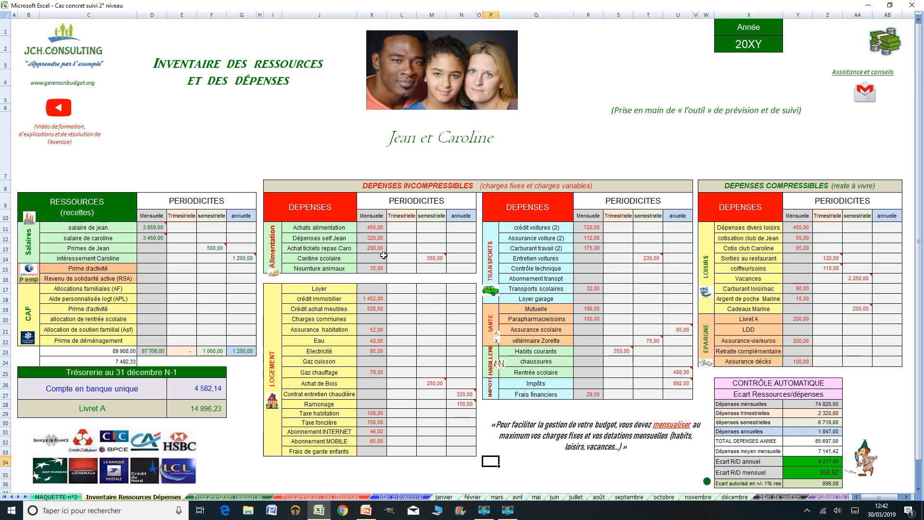
mouse_move(425, 261)
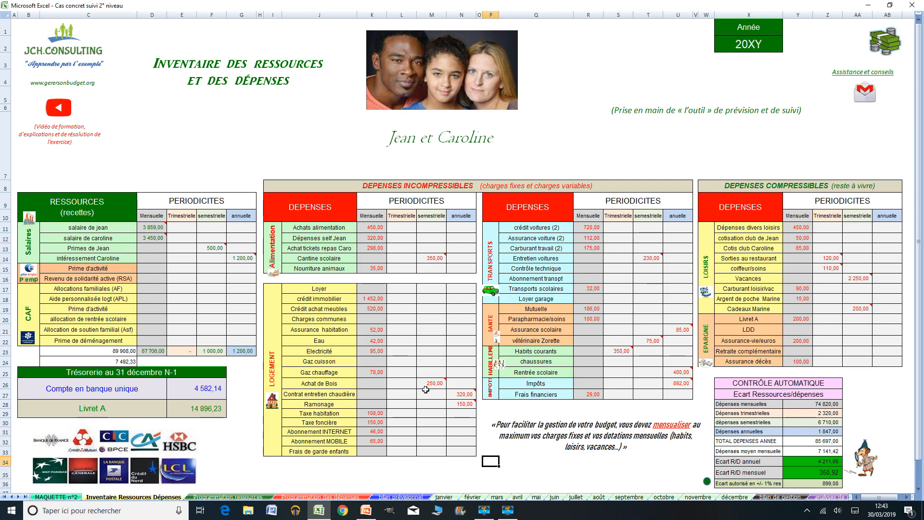
mouse_move(434, 385)
mouse_move(458, 395)
mouse_move(647, 258)
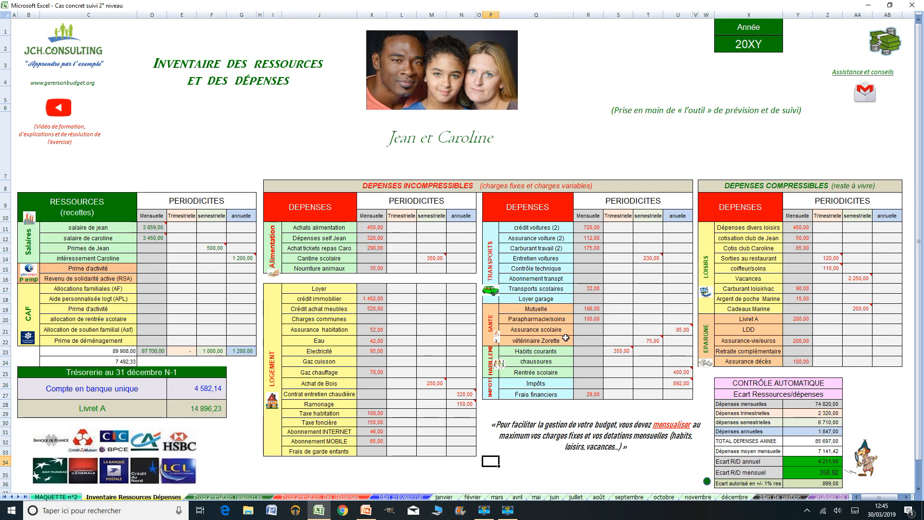
mouse_move(685, 332)
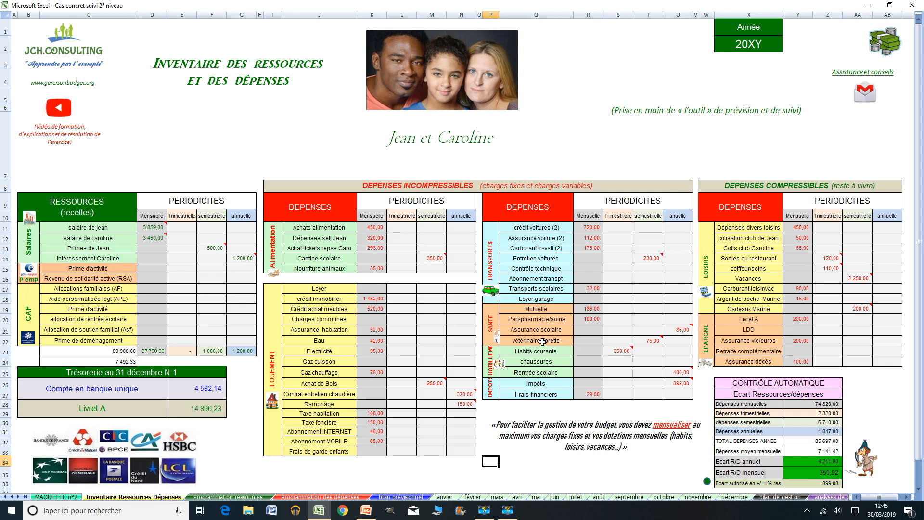
mouse_move(646, 343)
mouse_move(616, 350)
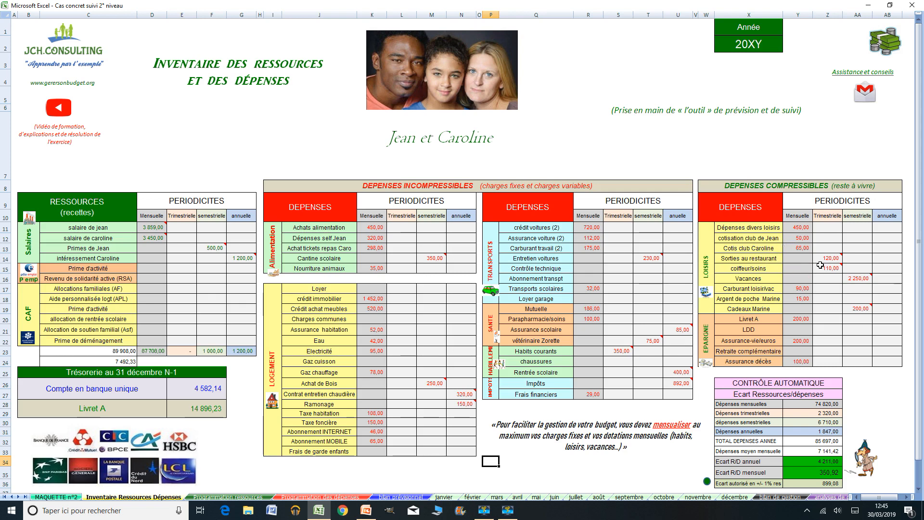
mouse_move(821, 258)
mouse_move(842, 283)
Step: Review the monthly expense schedule on the Programmation des dépenses sheet, from food through savings and other expenses
key("ctrl+Page_Down")
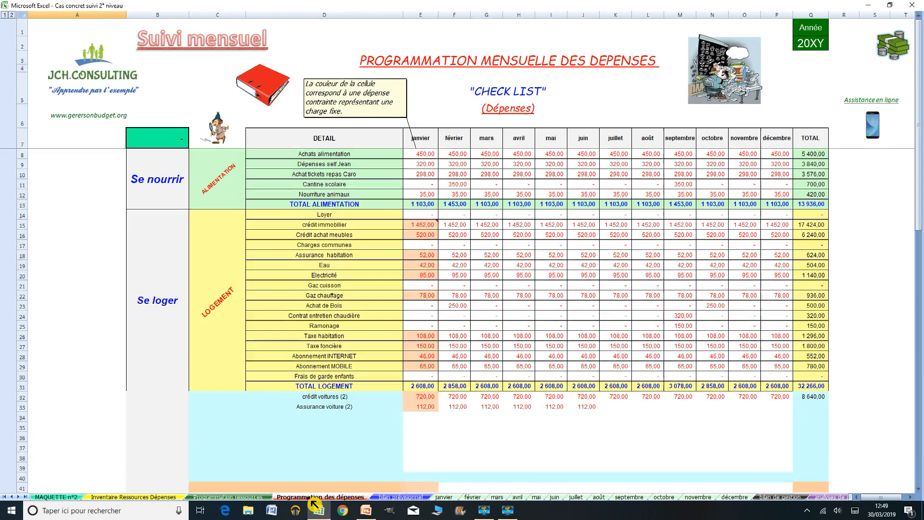
left_click(318, 497)
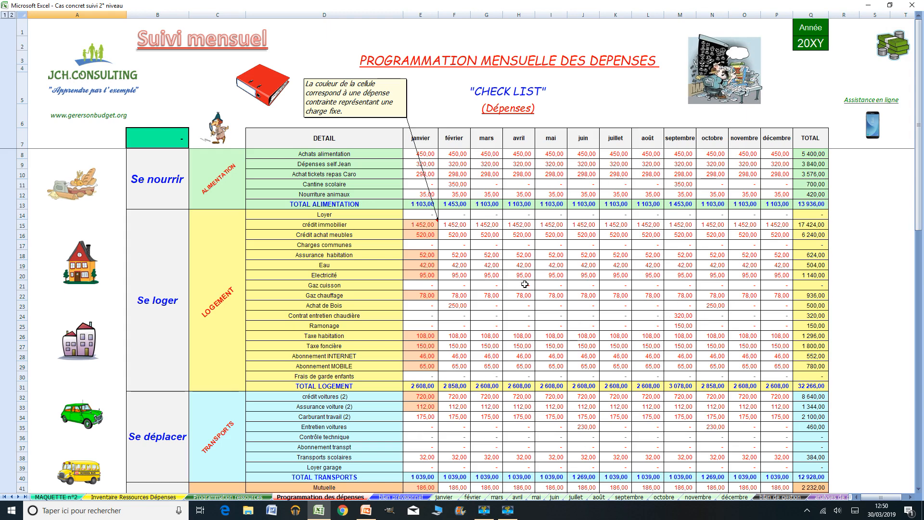
scroll(556, 238, "down", 9)
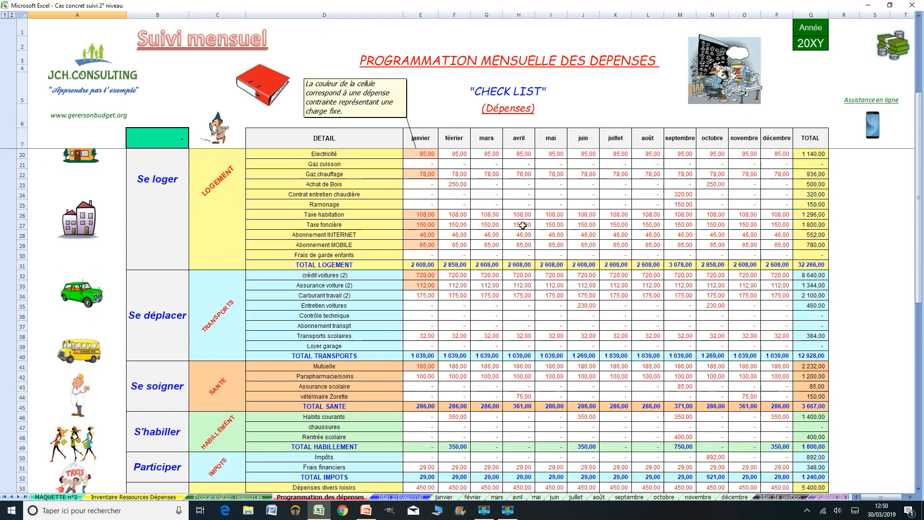
scroll(404, 214, "down", 4)
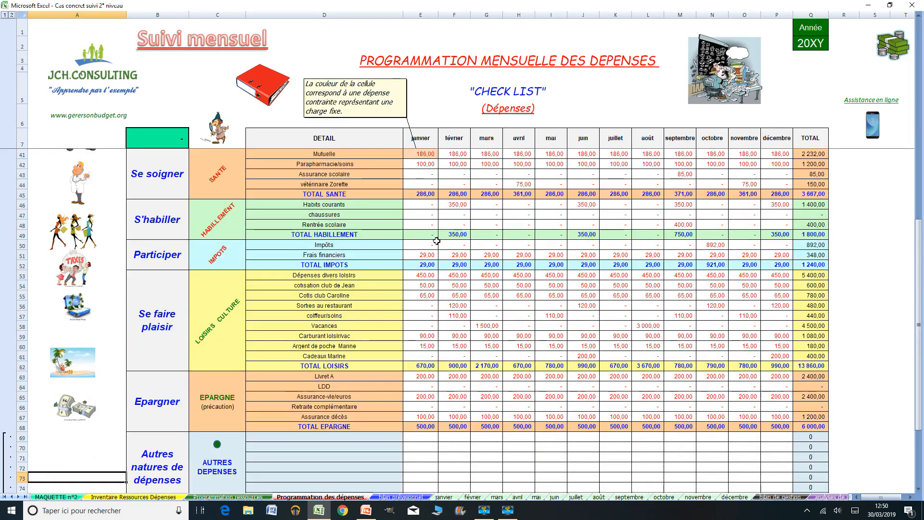
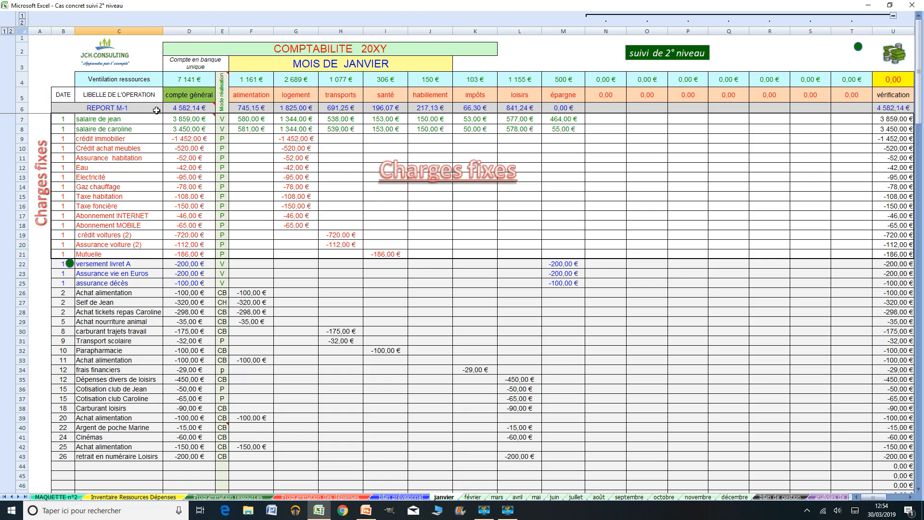
Step: Collapse the unused category columns N to T in the janvier accounts
mouse_move(167, 108)
scroll(899, 25, "down", 1)
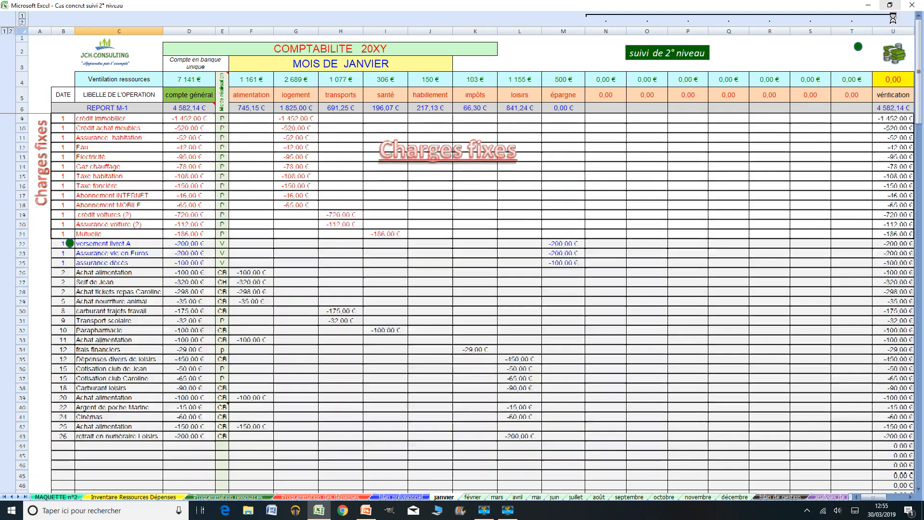
left_click(893, 15)
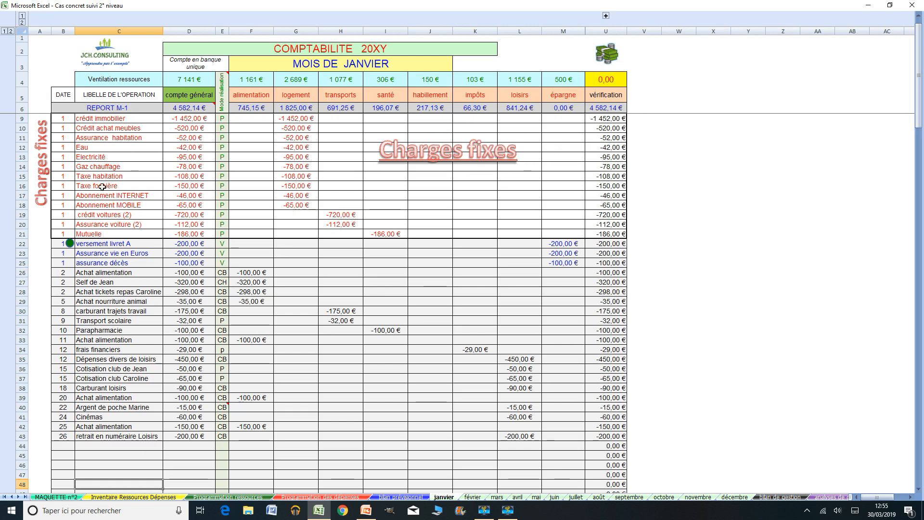
scroll(108, 195, "up", 1)
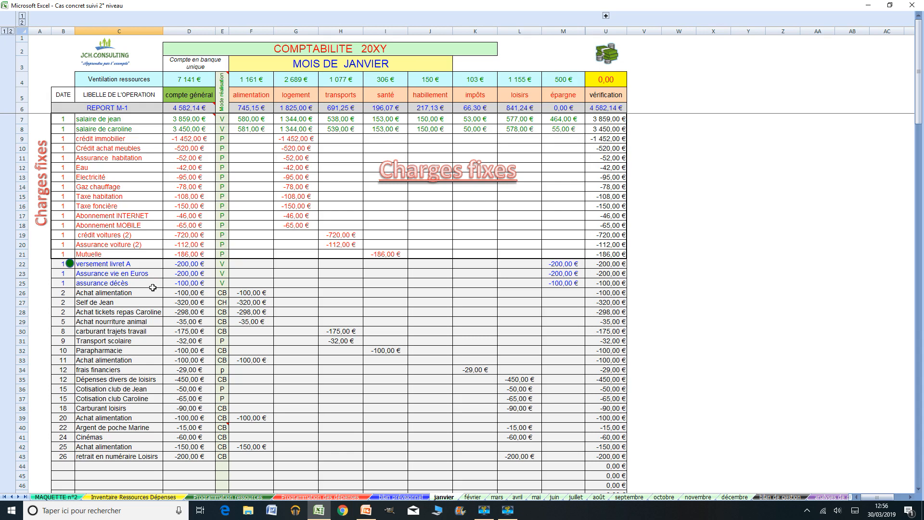
Step: Review January's operations and monthly analysis, expanding the grouped spare rows 50 to 100 and collapsing them again
scroll(153, 288, "down", 2)
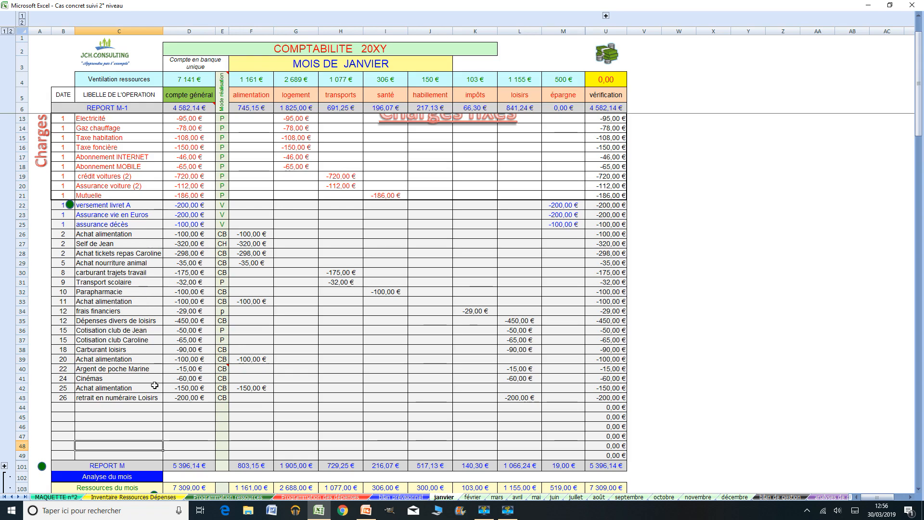
scroll(146, 362, "down", 6)
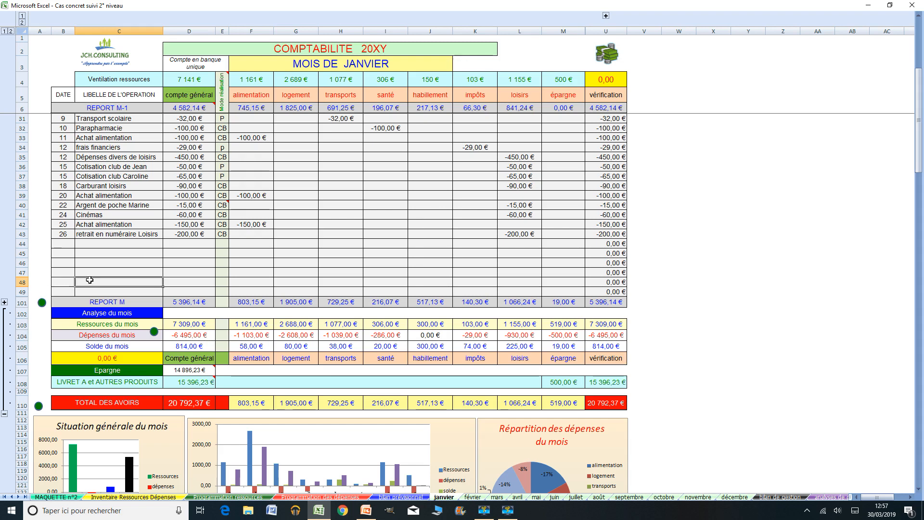
left_click(5, 302)
scroll(198, 253, "up", 11)
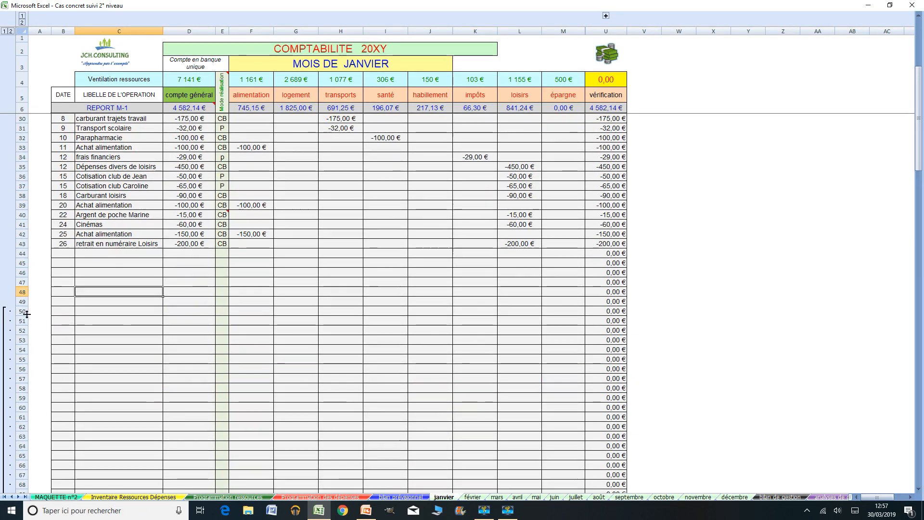
scroll(20, 308, "down", 12)
scroll(21, 309, "down", 3)
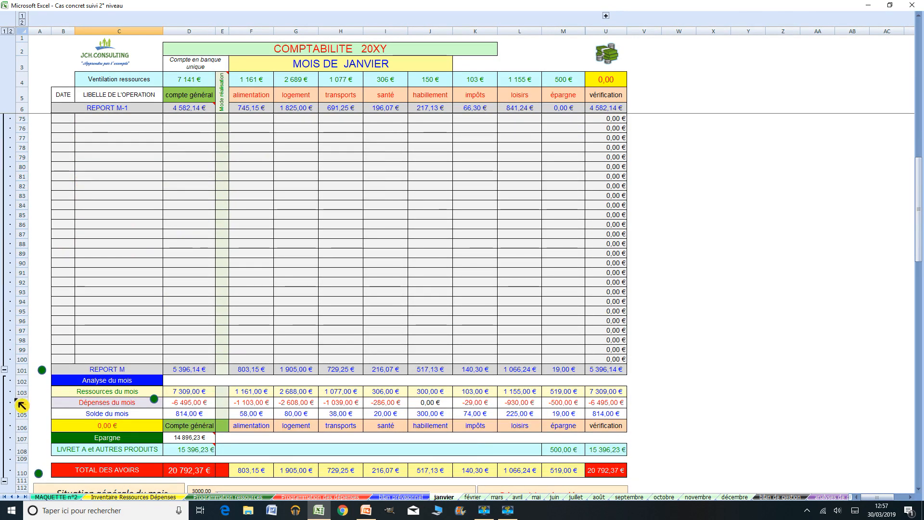
left_click(5, 369)
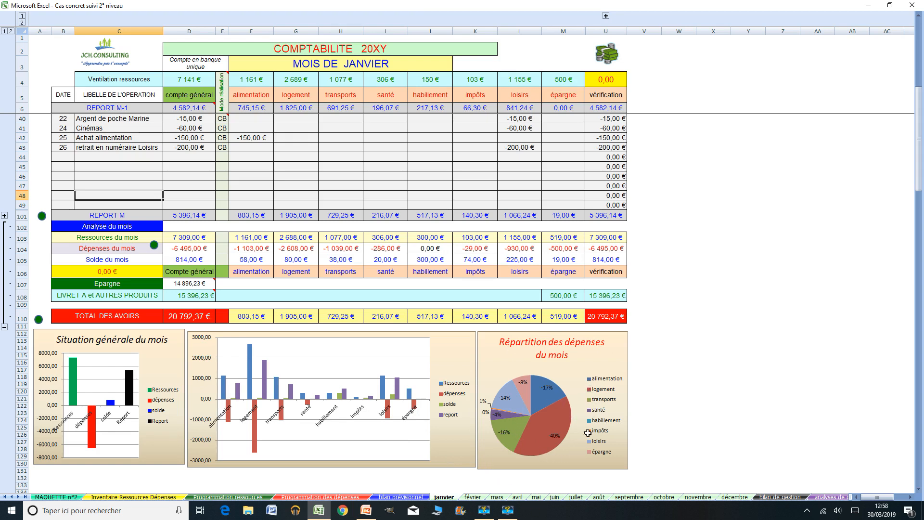
Step: Collapse the unused category columns N to T on the février sheet and review its operations, monthly analysis and charts
key("ctrl+Page_Down")
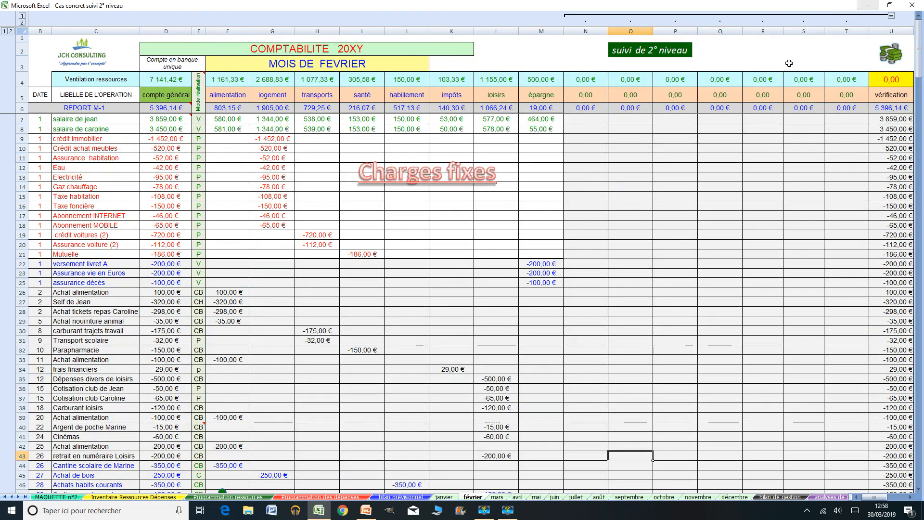
left_click(891, 16)
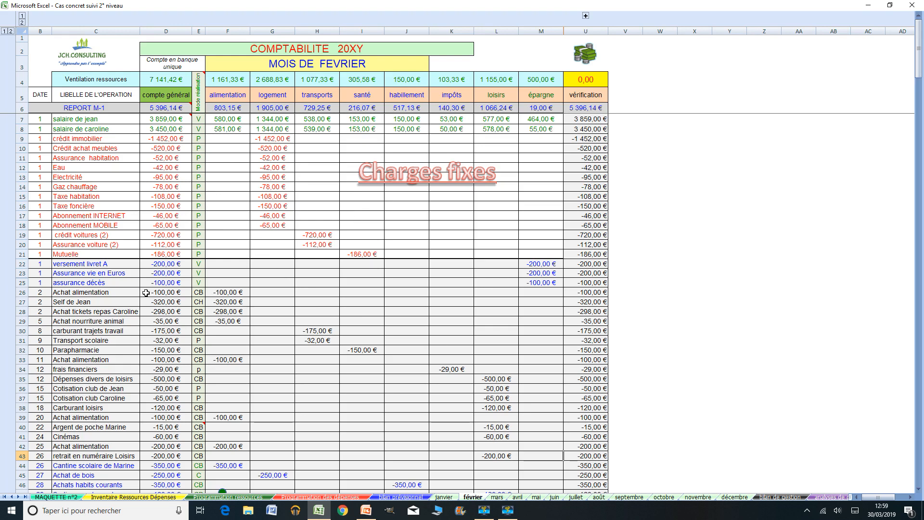
scroll(318, 282, "down", 2)
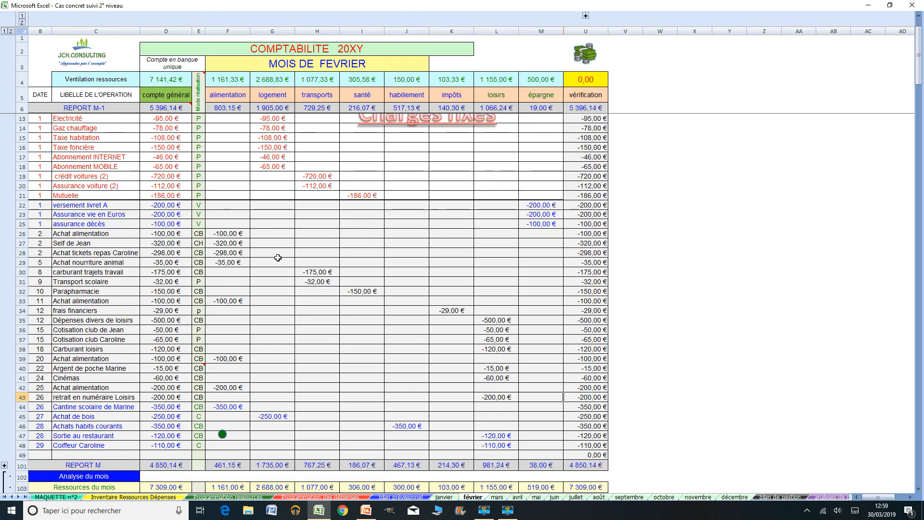
scroll(279, 256, "down", 4)
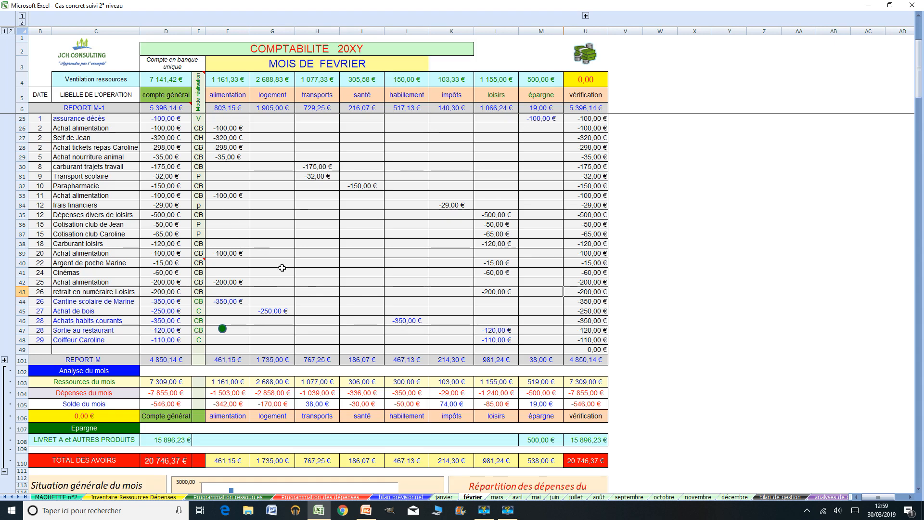
scroll(285, 263, "down", 6)
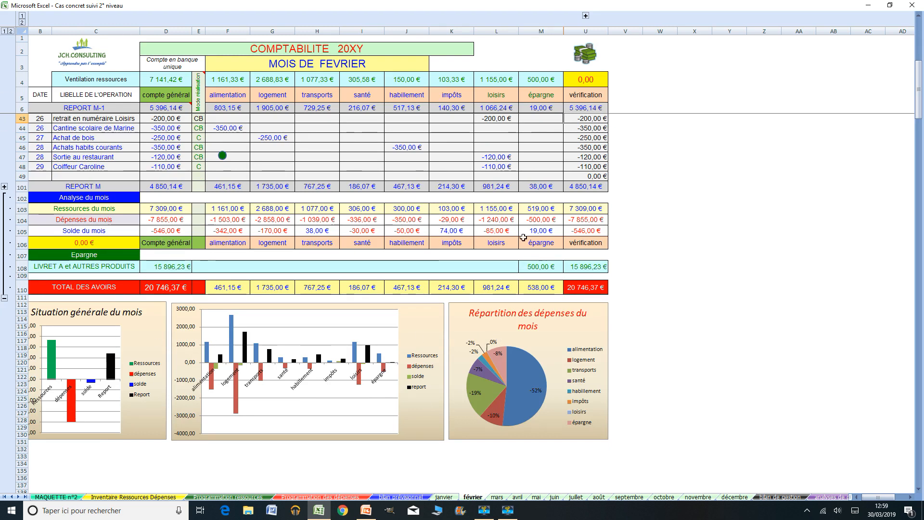
scroll(516, 255, "up", 12)
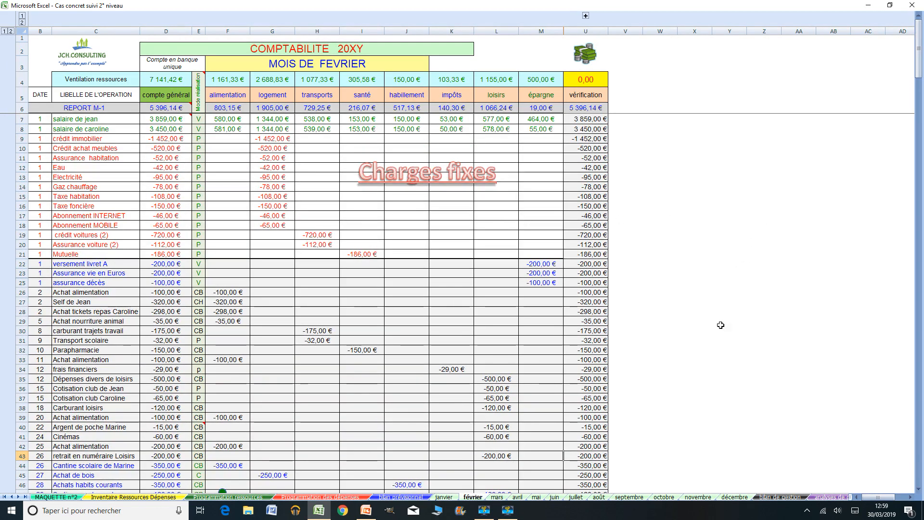
Step: Collapse the unused category columns N to T on the mars sheet and review its operations and monthly analysis
left_click(498, 497)
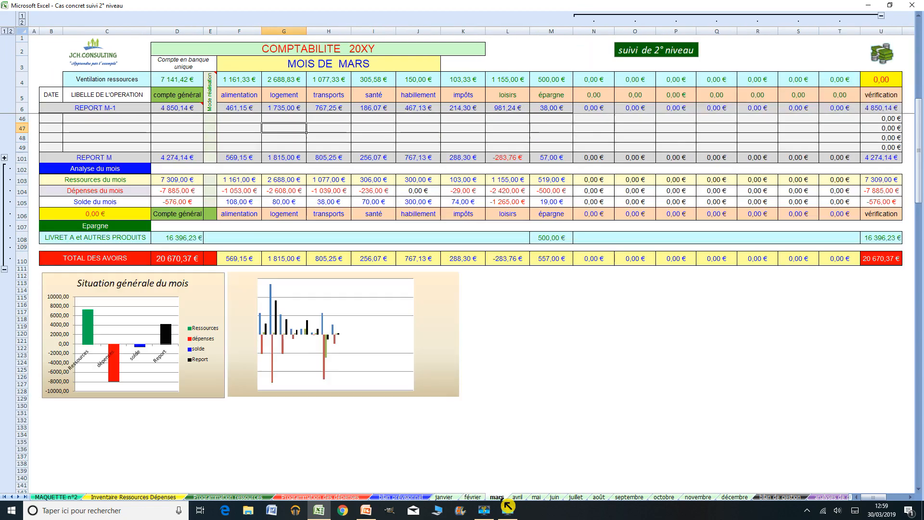
scroll(399, 236, "up", 13)
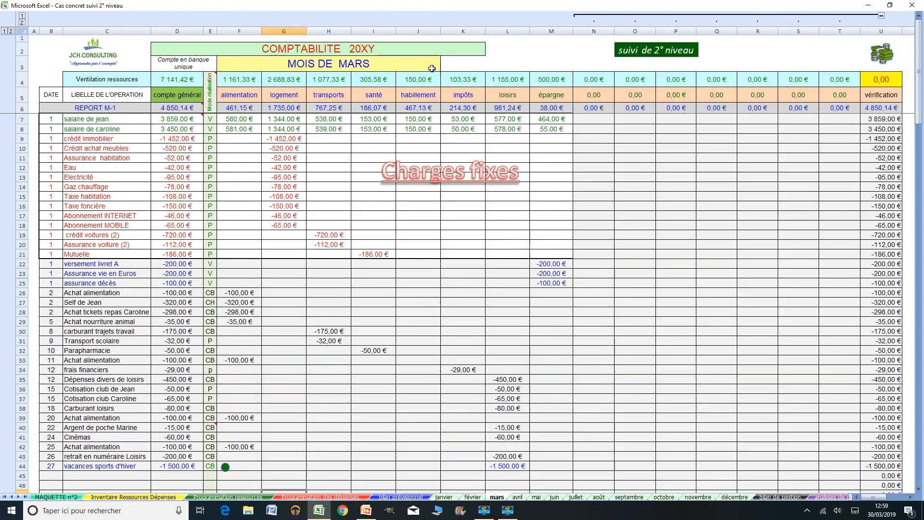
left_click(881, 16)
scroll(881, 20, "down", 1)
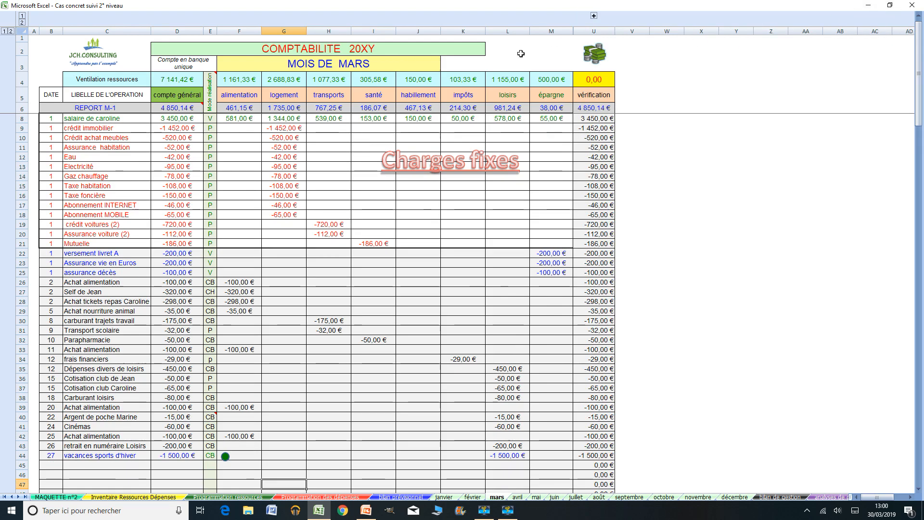
scroll(164, 48, "up", 1)
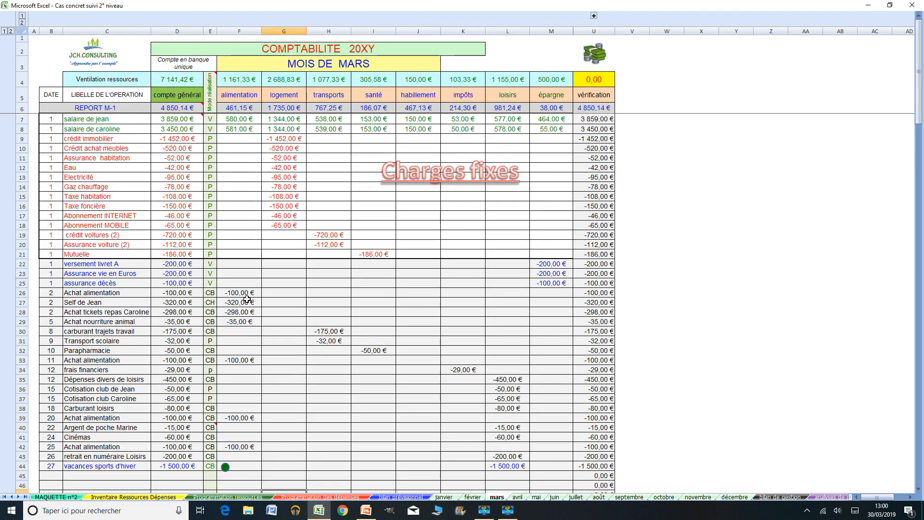
scroll(296, 269, "down", 3)
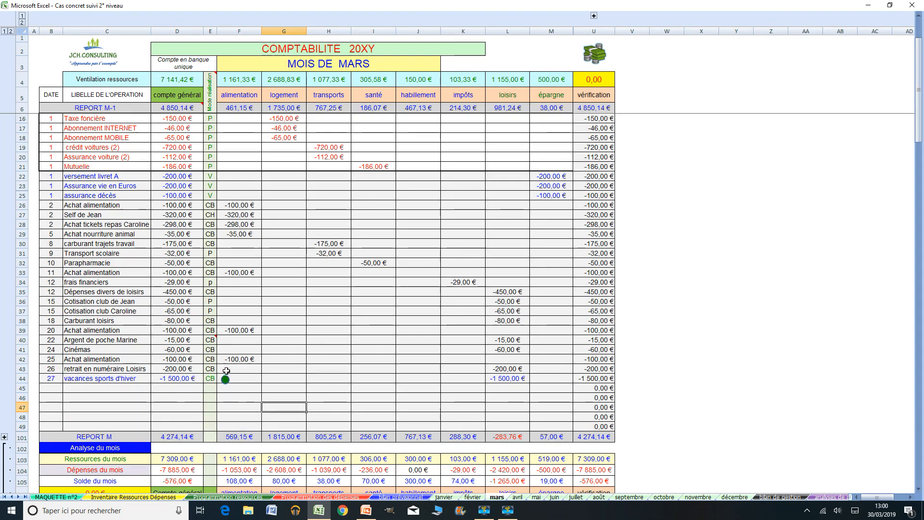
scroll(322, 379, "down", 6)
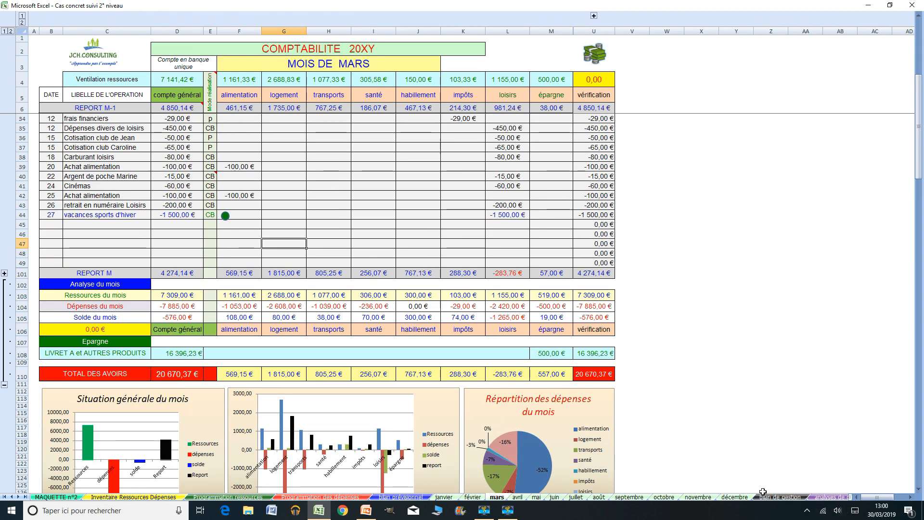
Step: Open the bilan de gestion sheet and highlight the mars column to examine that month's figures
left_click(780, 497)
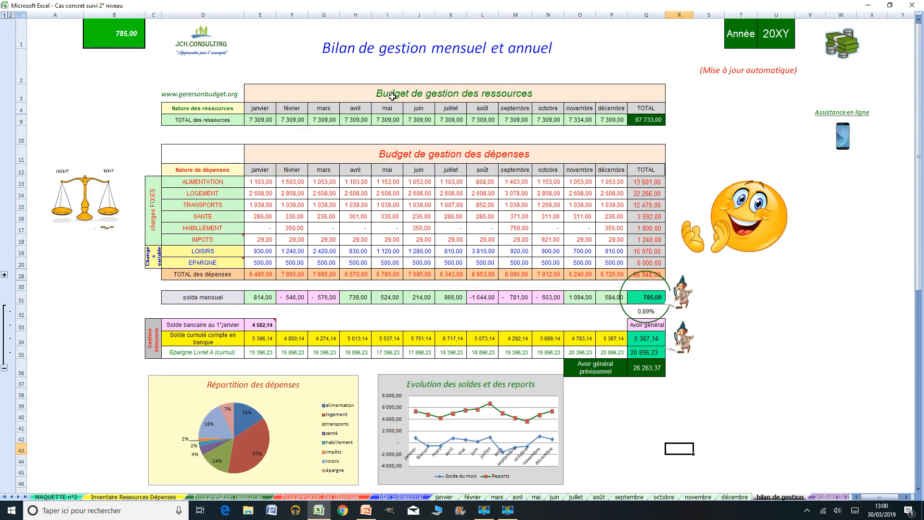
left_click(330, 10)
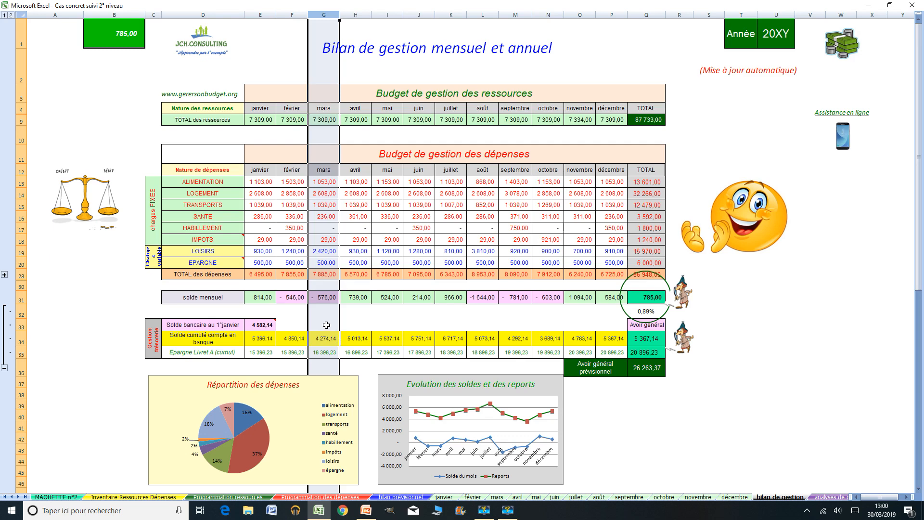
left_click(635, 405)
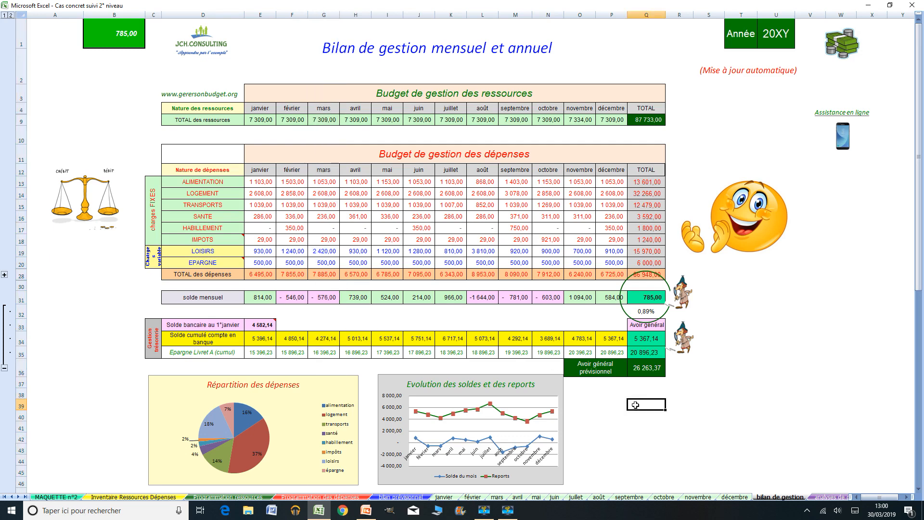
Step: Collapse the unused category columns N to T on the avril sheet and review its operations, monthly analysis and charts
left_click(497, 497)
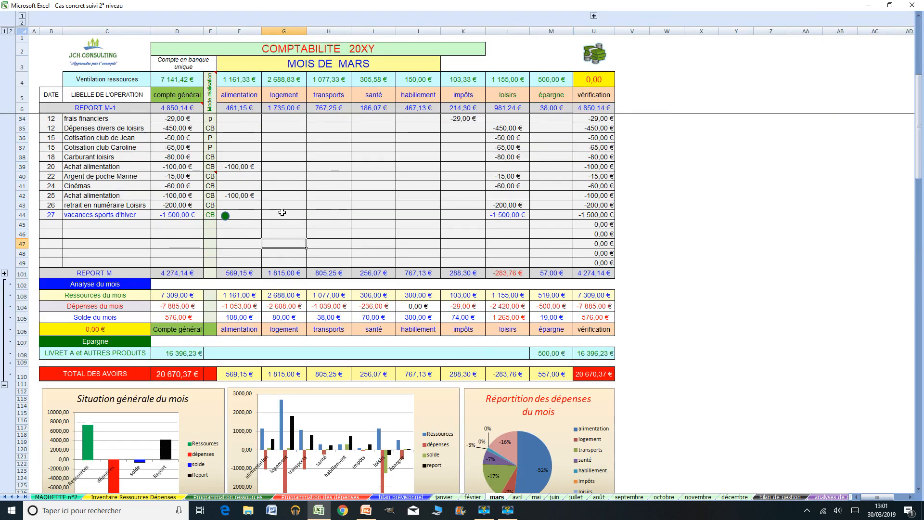
scroll(344, 218, "up", 9)
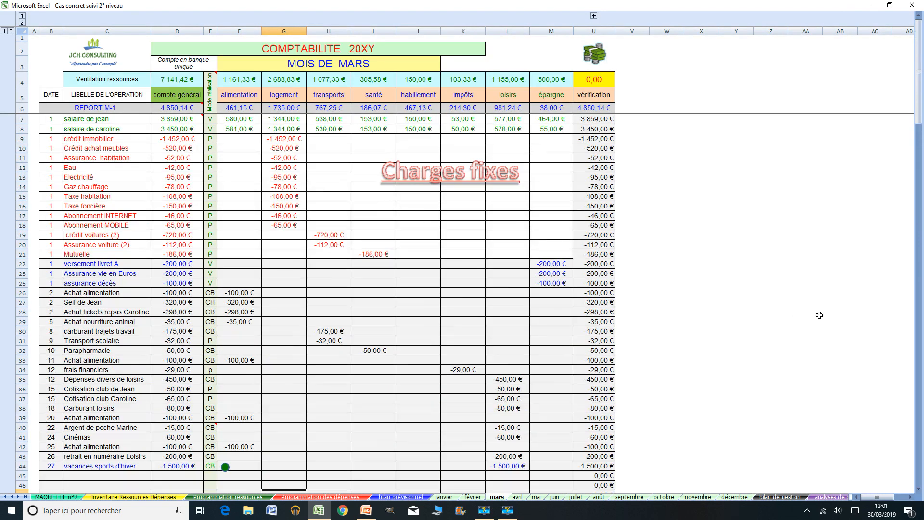
key("ctrl+Page_Down")
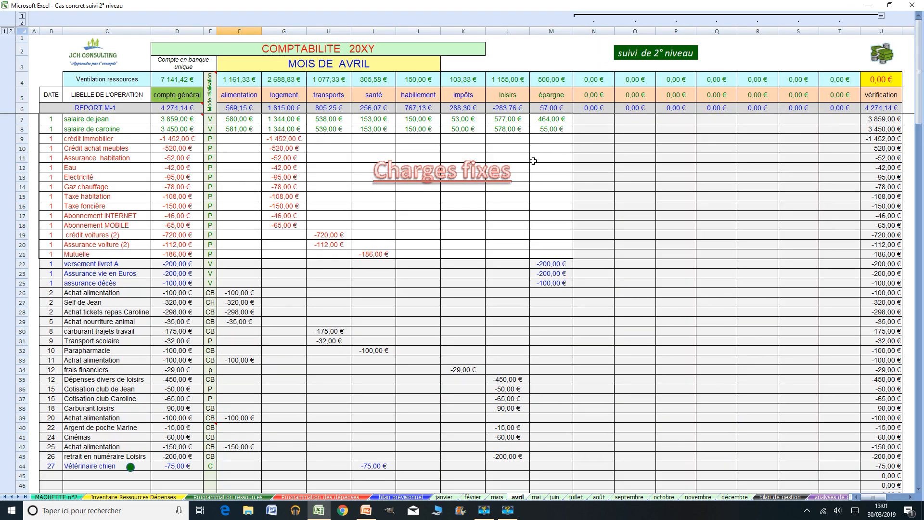
left_click(882, 15)
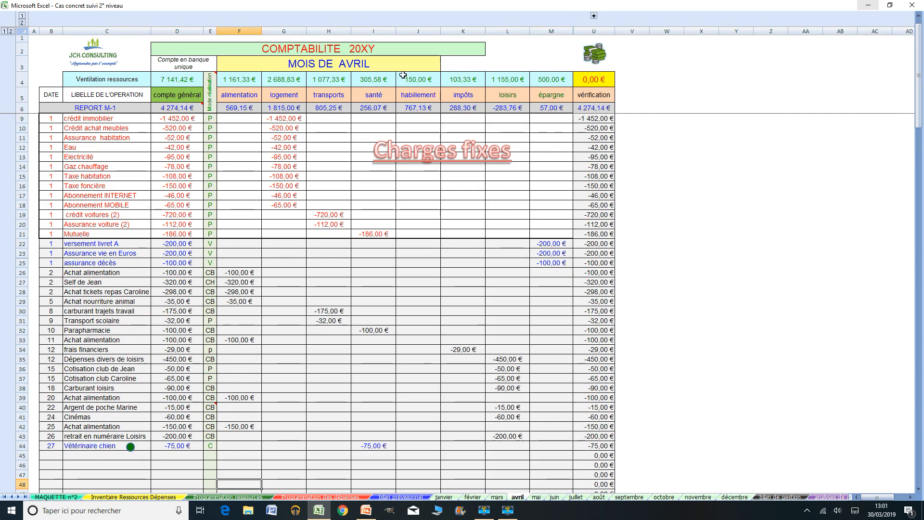
scroll(73, 72, "up", 1)
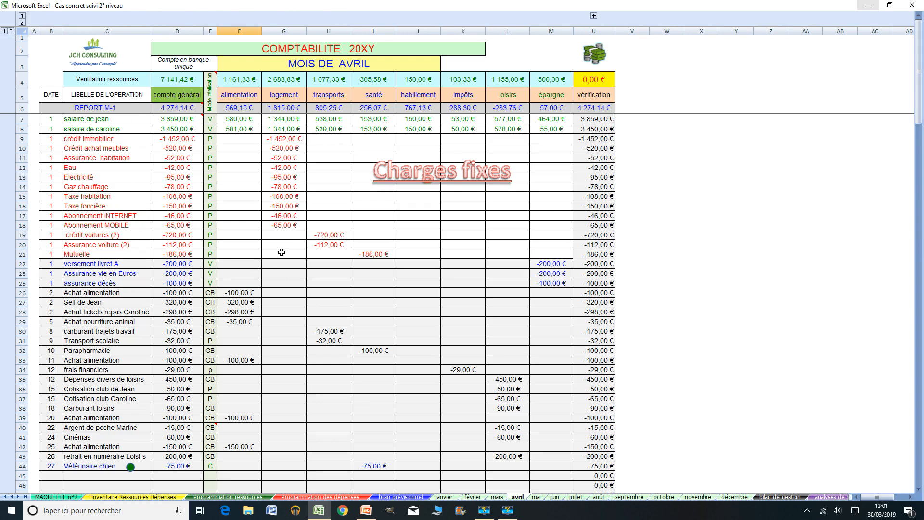
scroll(282, 253, "down", 3)
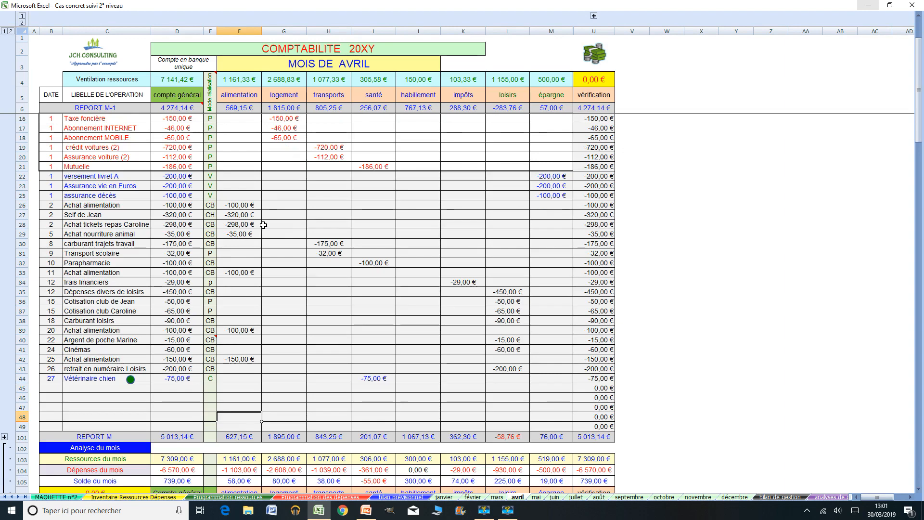
scroll(284, 245, "down", 3)
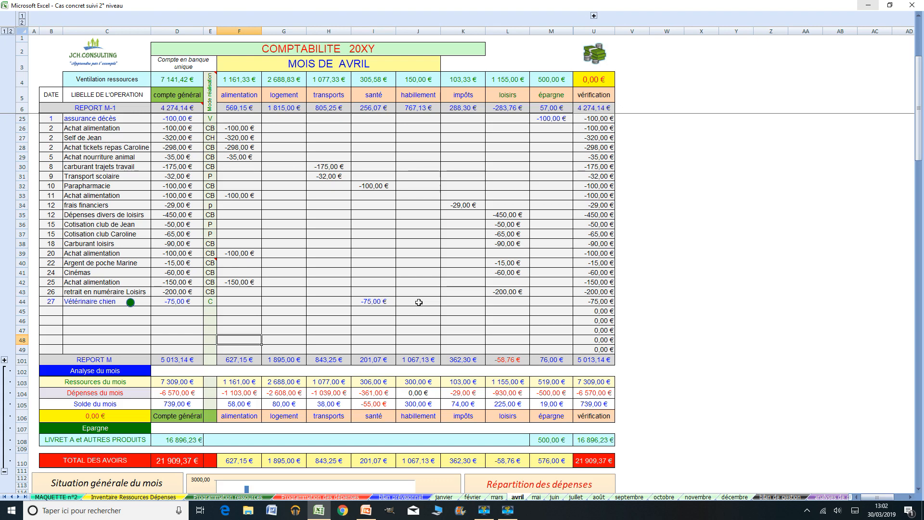
scroll(433, 311, "down", 5)
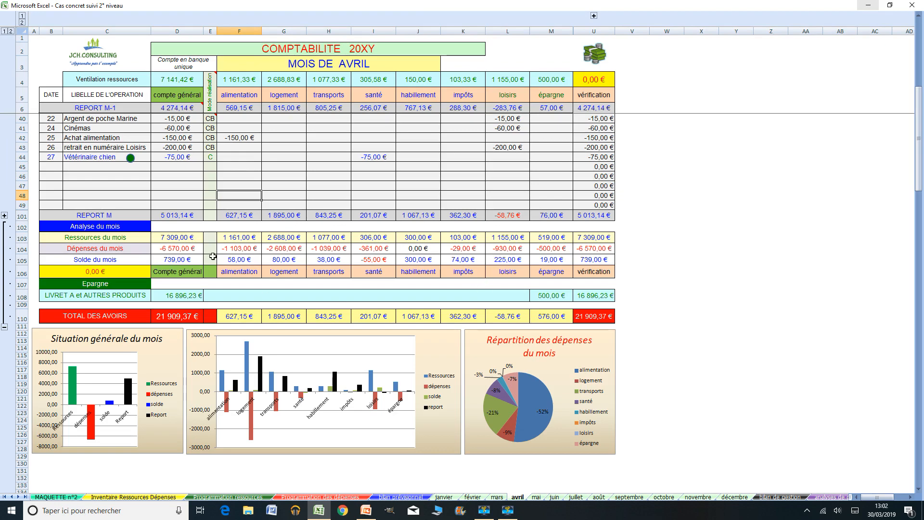
Step: Collapse the grouped monthly analysis and savings rows 102 to 110 on the avril sheet and expand them again
left_click(5, 327)
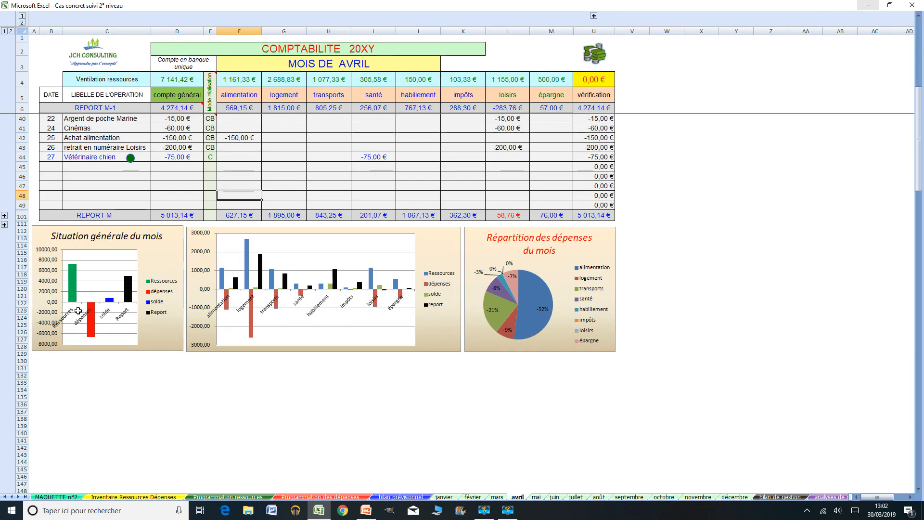
left_click(5, 224)
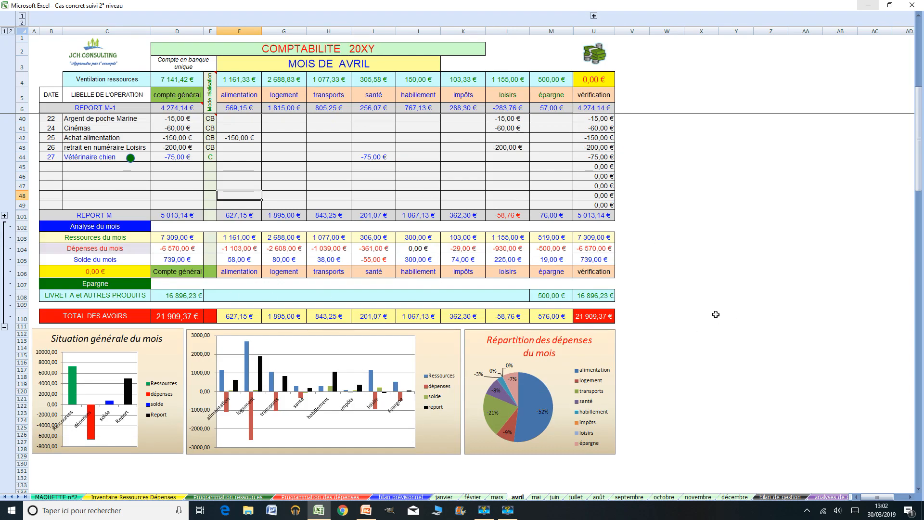
scroll(719, 316, "up", 11)
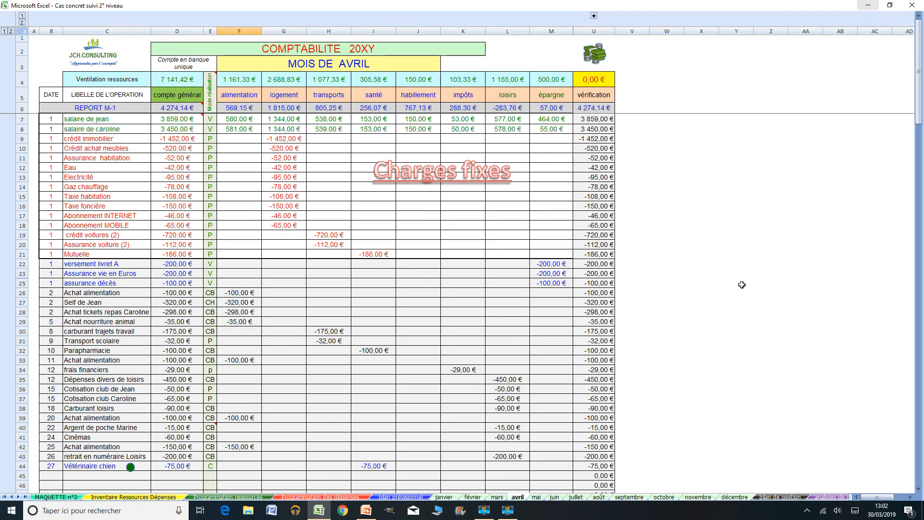
Step: Collapse the unused category columns N to T on the mai sheet and review its operations, monthly analysis and charts
key("ctrl+Page_Down")
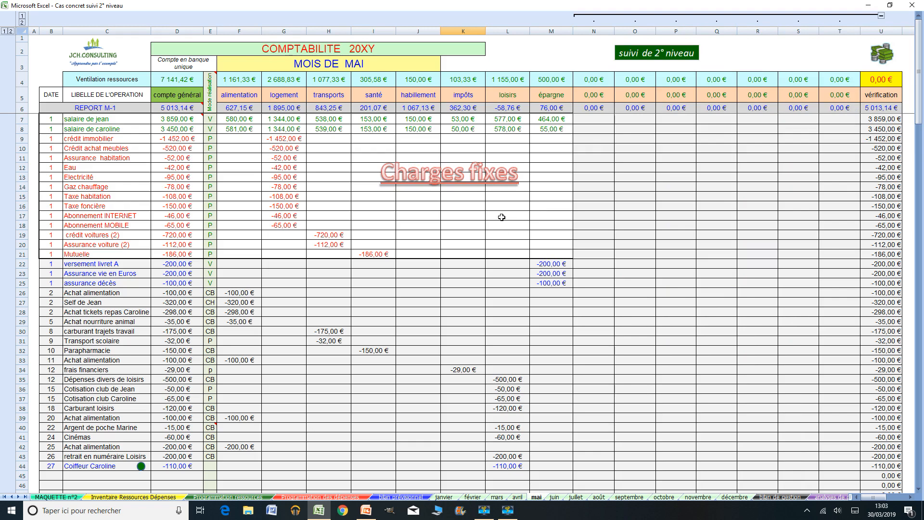
left_click(881, 16)
scroll(859, 91, "down", 11)
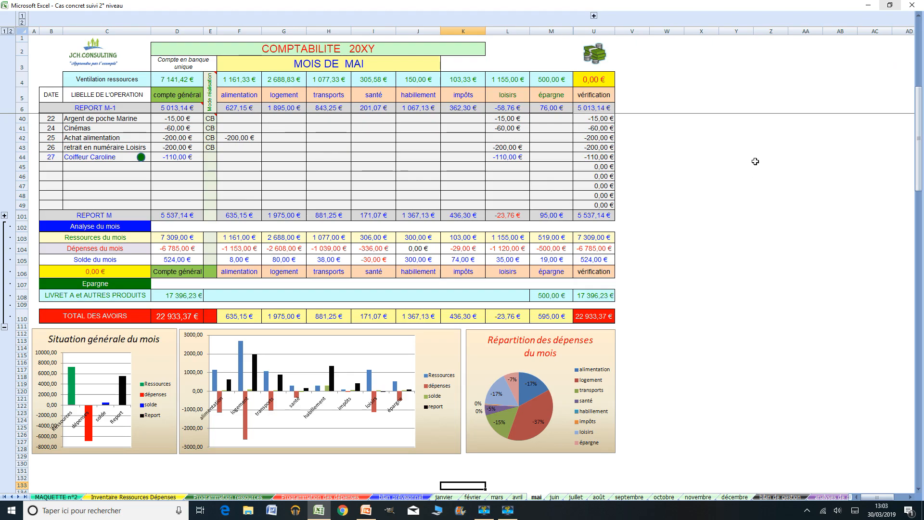
scroll(734, 159, "up", 11)
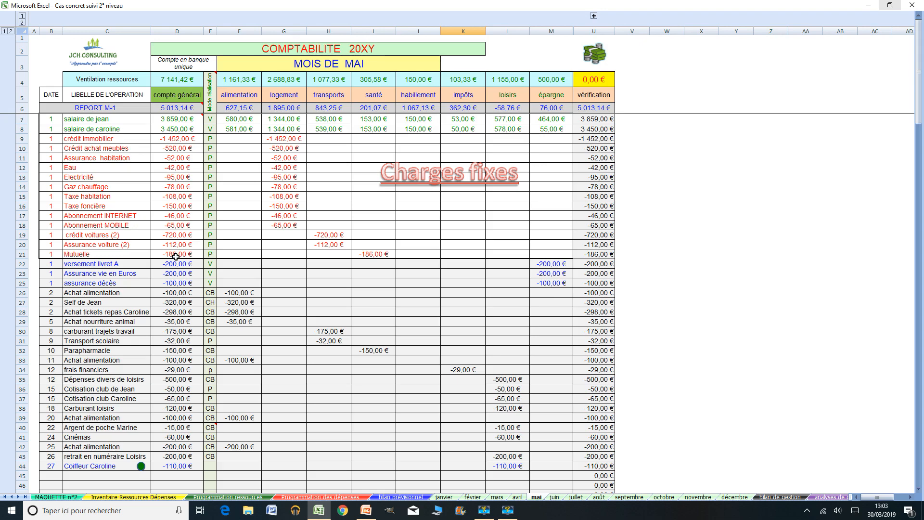
scroll(171, 240, "down", 3)
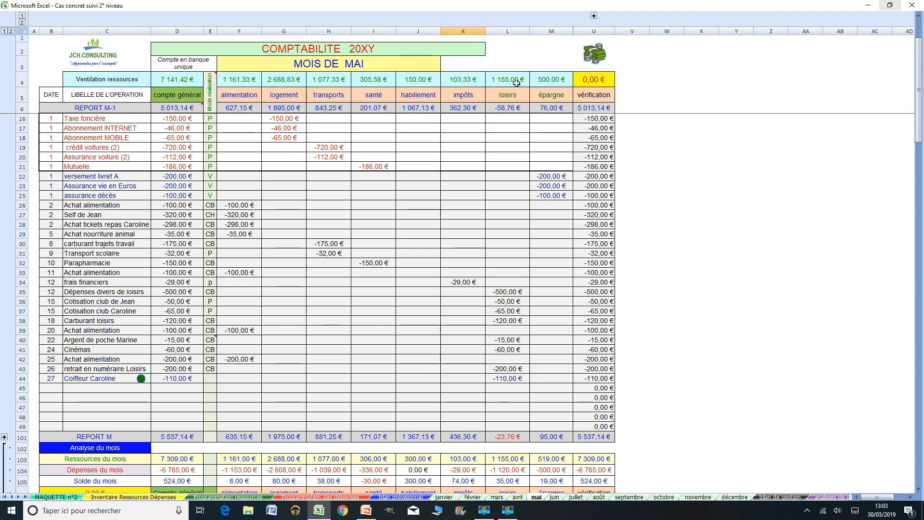
scroll(437, 278, "down", 4)
scroll(437, 278, "down", 4)
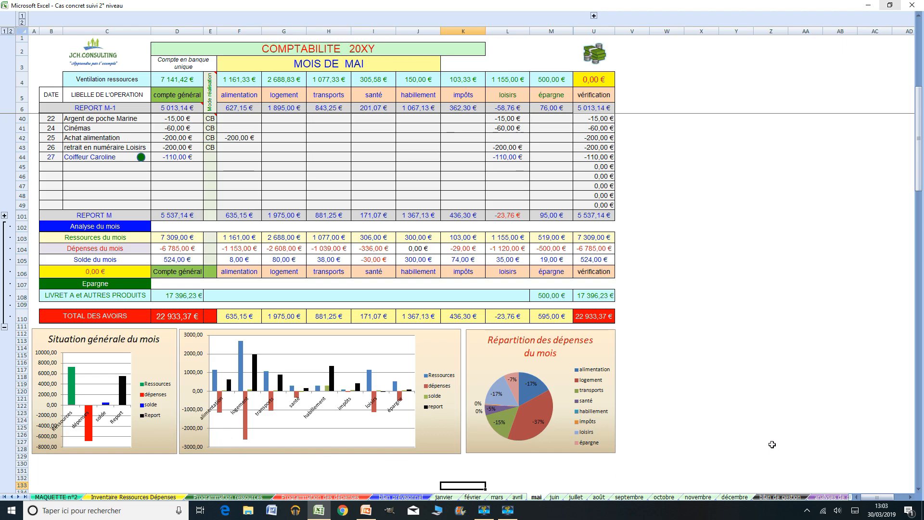
scroll(771, 445, "up", 11)
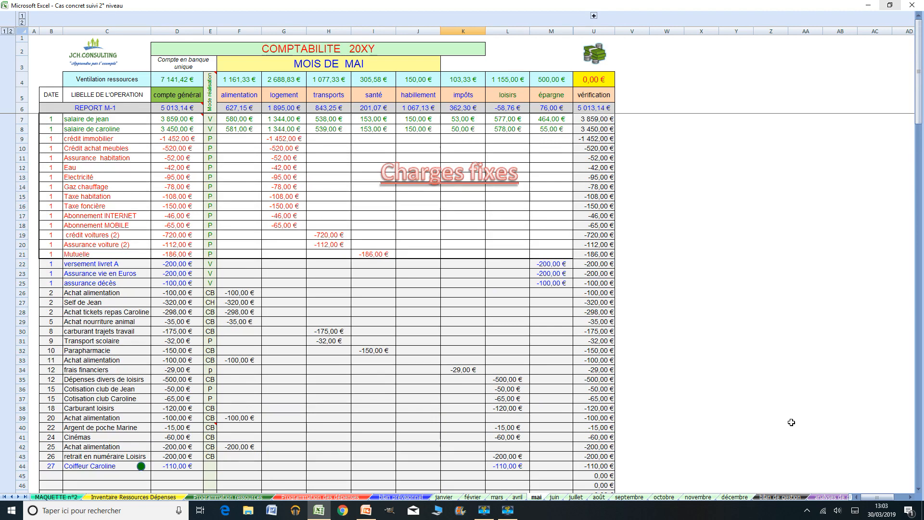
Step: Collapse the unused category columns N to T on the juin sheet and review its operations, monthly analysis and charts
key("ctrl+Page_Down")
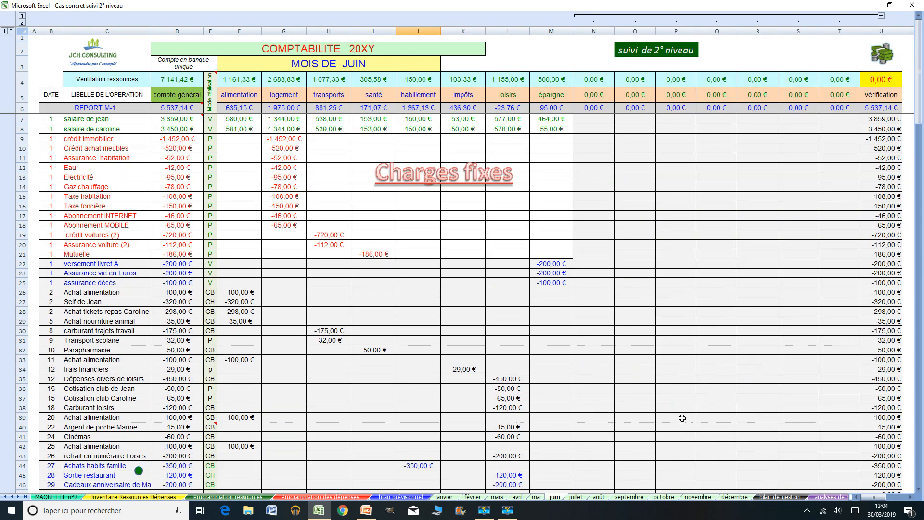
left_click(881, 15)
scroll(533, 149, "down", 1)
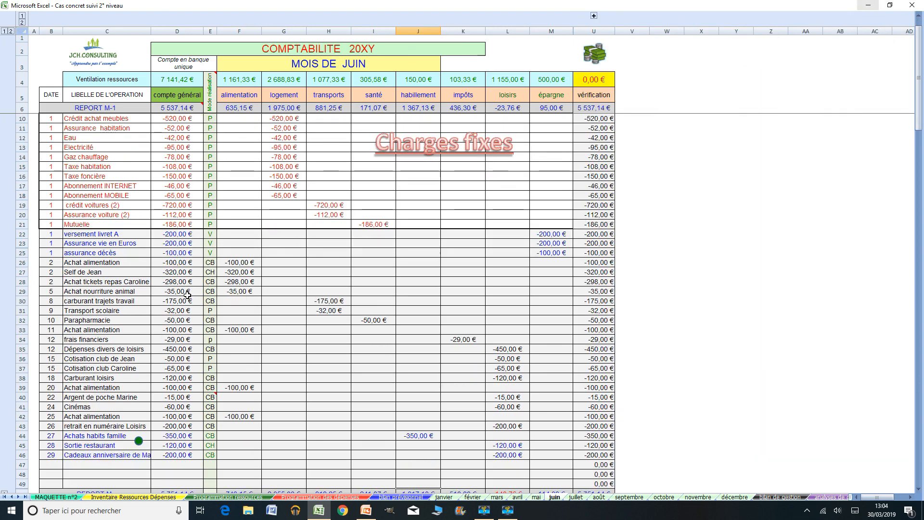
scroll(208, 277, "down", 5)
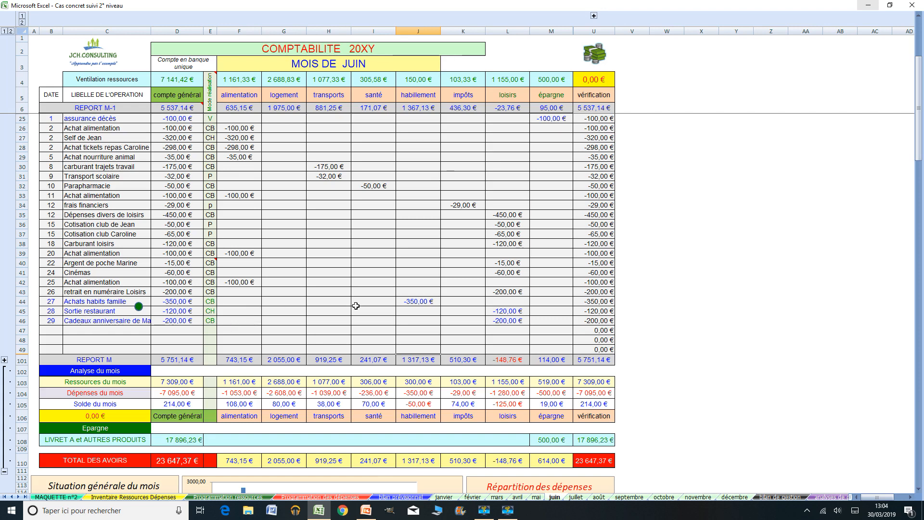
scroll(338, 310, "down", 6)
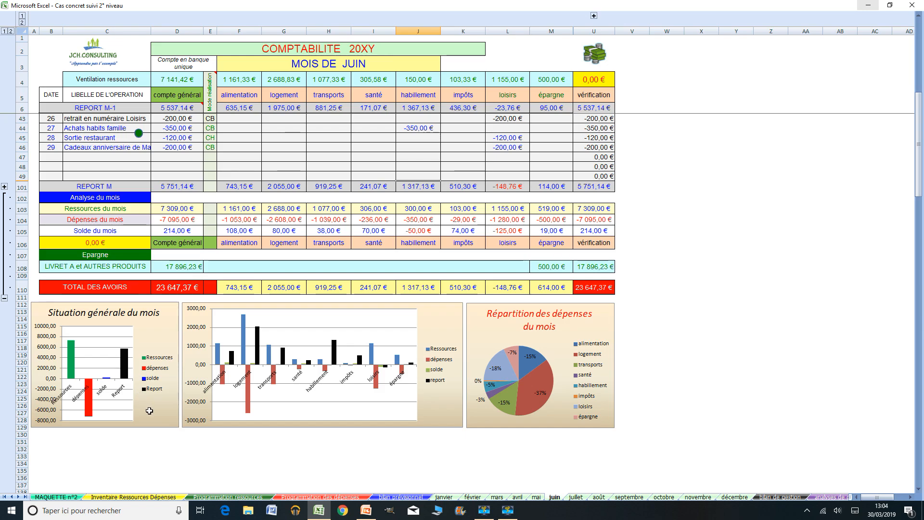
scroll(154, 408, "up", 12)
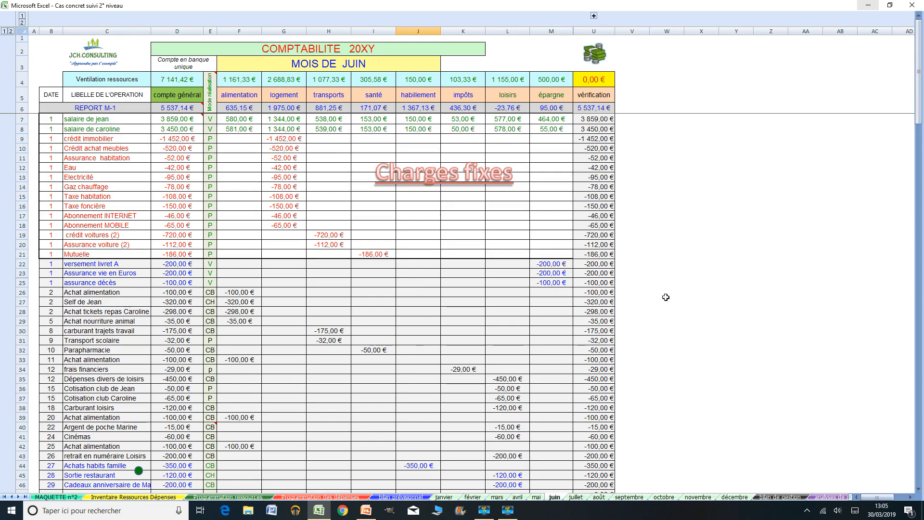
Step: Collapse the unused category columns N to T on the juillet sheet and review its operations, monthly analysis and charts
key("ctrl+Page_Down")
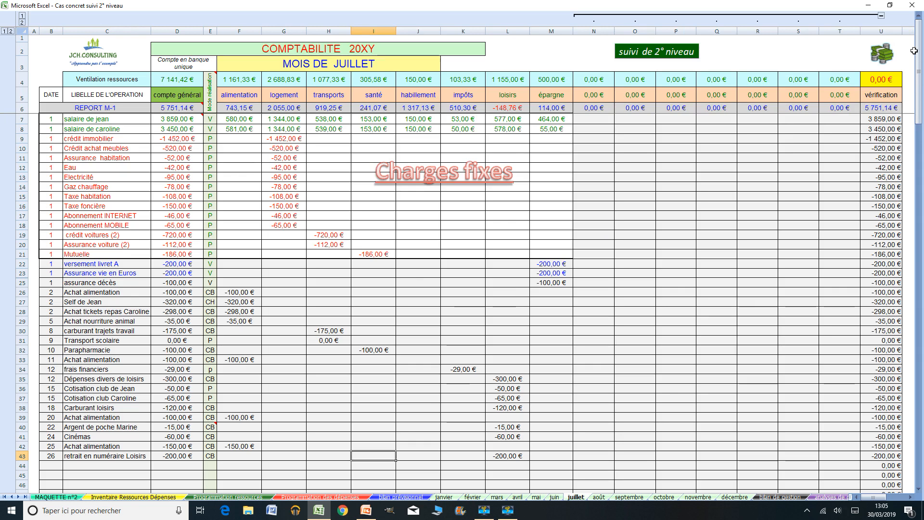
left_click(881, 16)
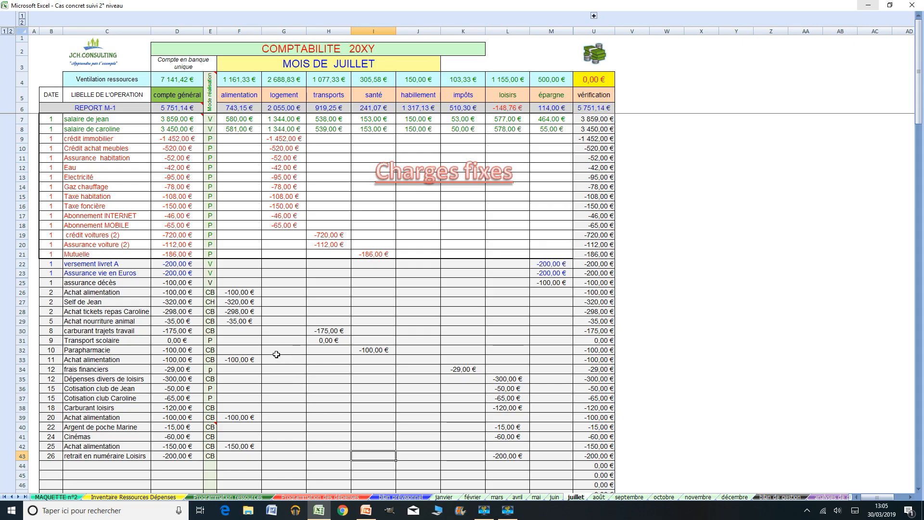
scroll(247, 341, "down", 8)
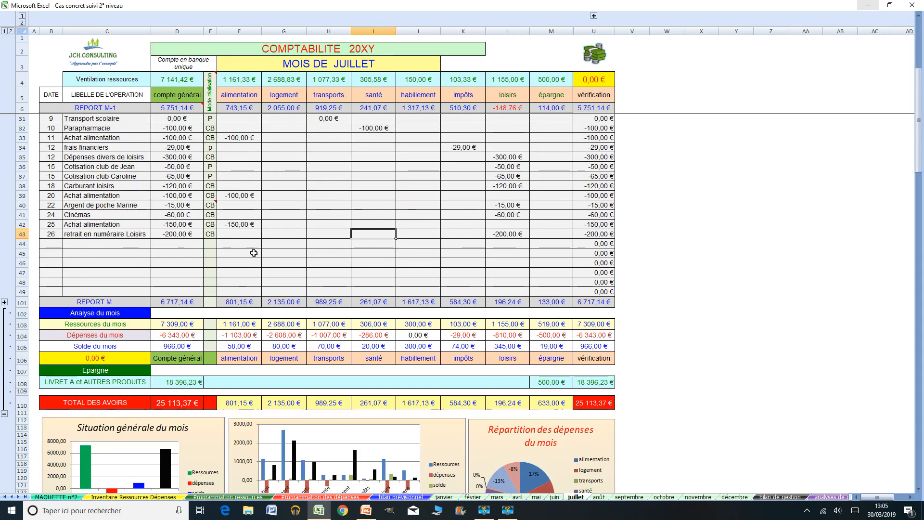
scroll(189, 356, "down", 3)
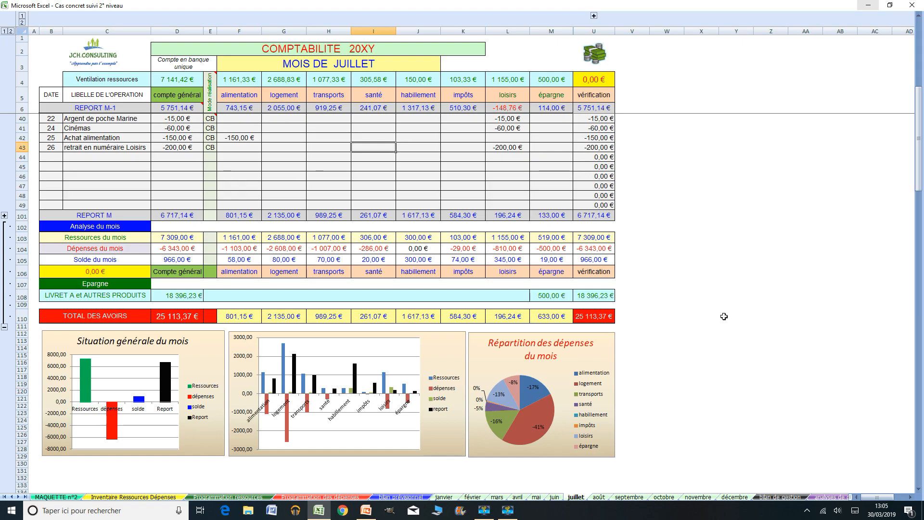
scroll(722, 315, "up", 7)
scroll(723, 316, "up", 4)
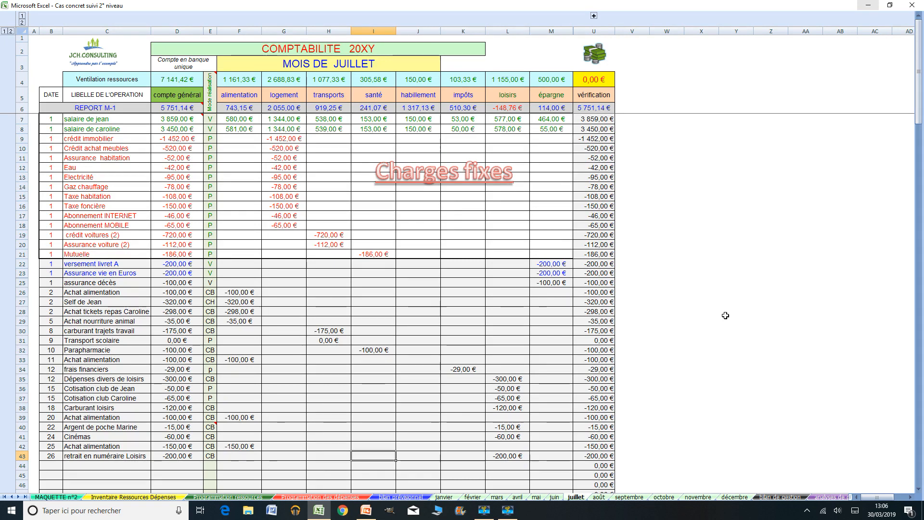
Step: Collapse the unused category columns N to T on the août sheet and review its operations and monthly analysis
key("ctrl+Page_Down")
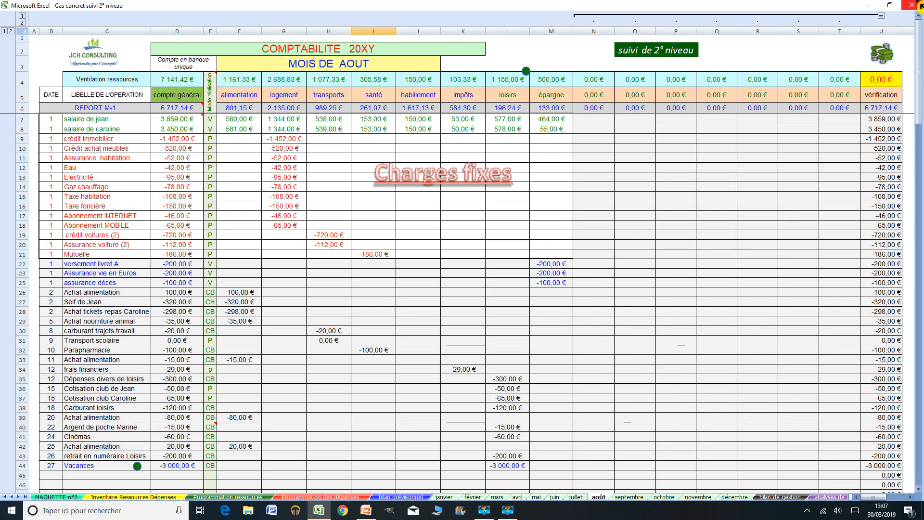
left_click(881, 16)
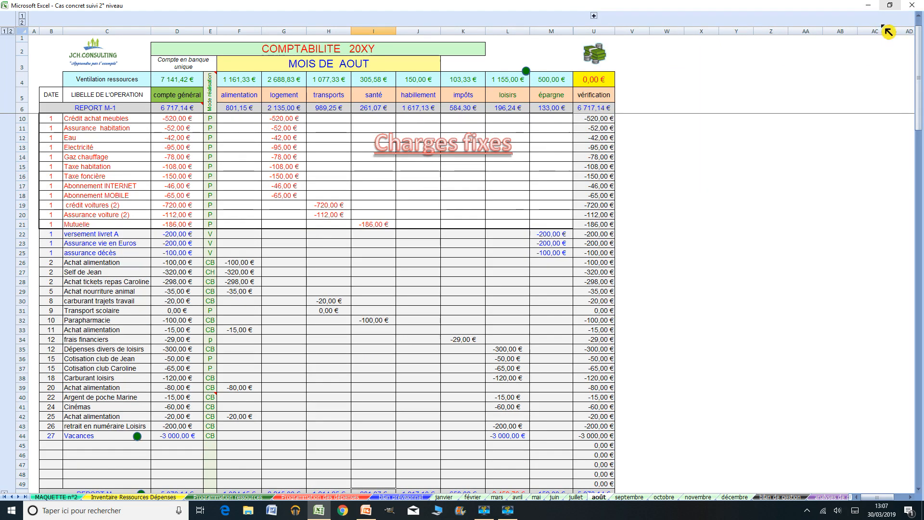
scroll(175, 101, "down", 1)
scroll(174, 101, "up", 1)
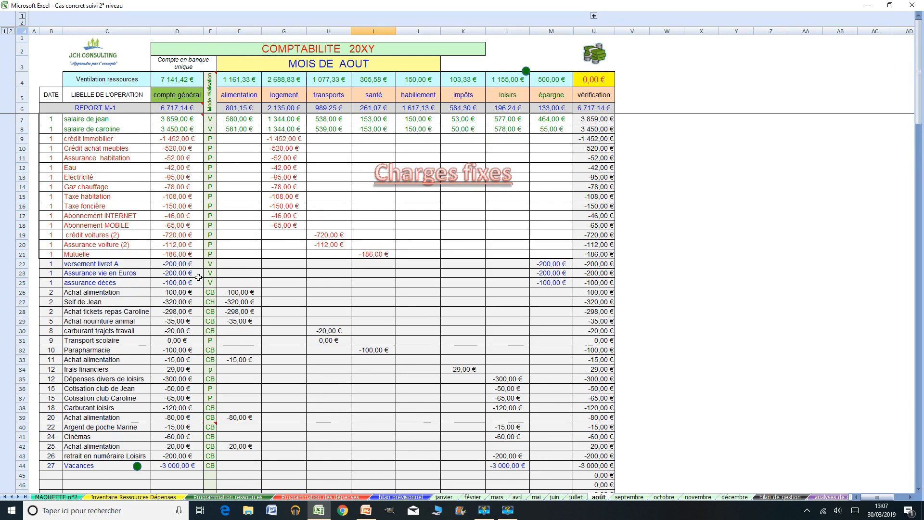
scroll(247, 254, "down", 4)
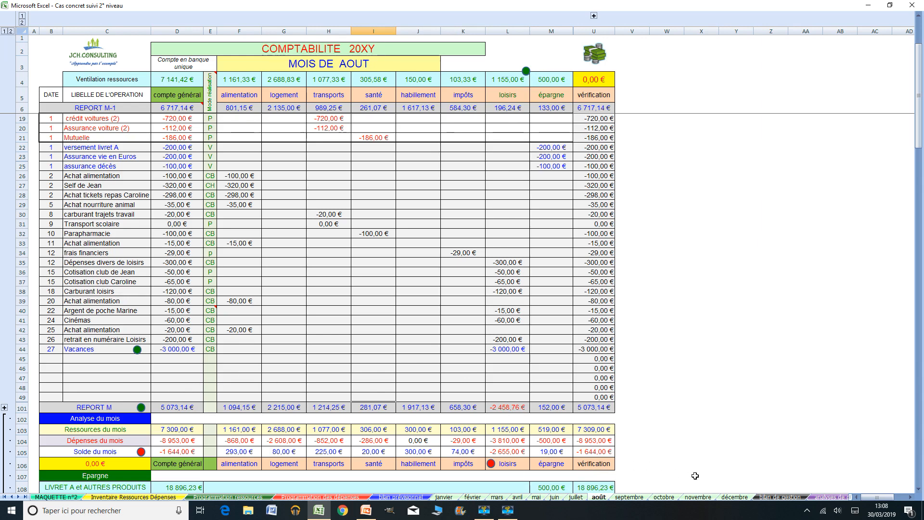
Step: Highlight the août column on the bilan de gestion sheet to examine that month's figures, and return to the start of the août operations
left_click(779, 497)
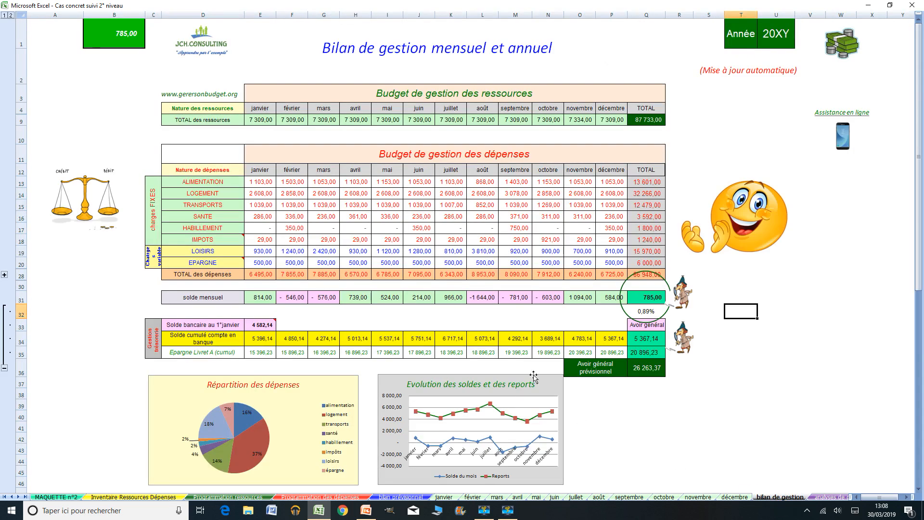
left_click(482, 15)
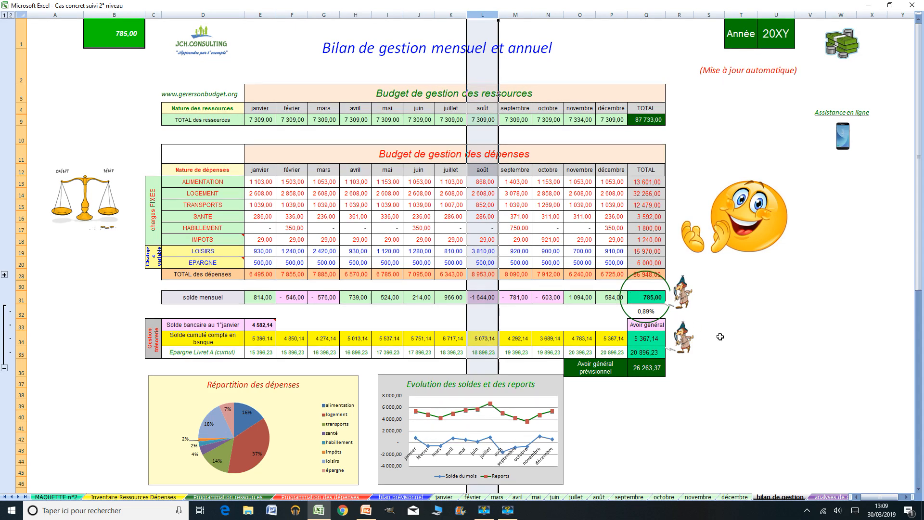
left_click(599, 496)
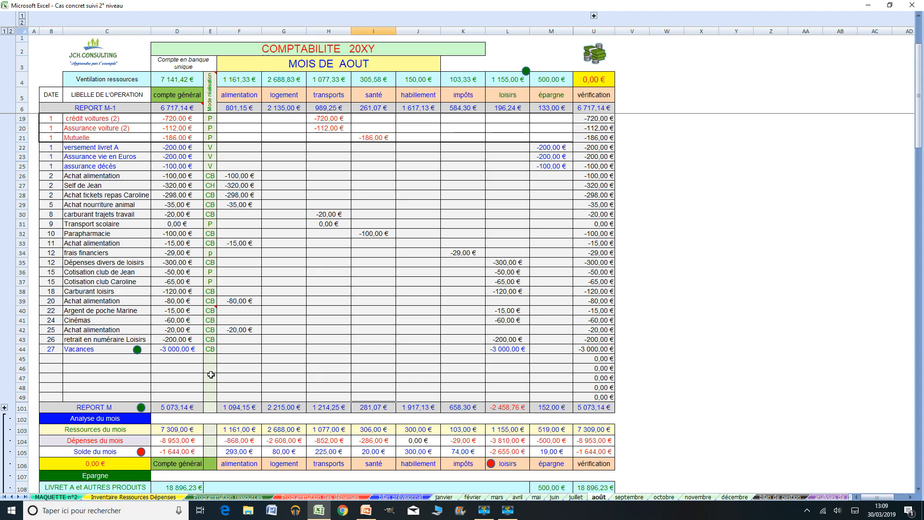
scroll(211, 374, "up", 4)
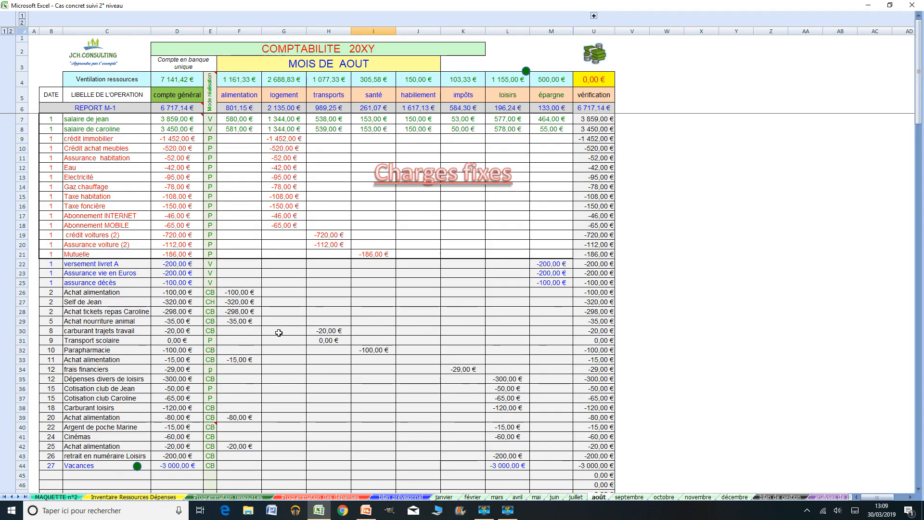
Step: Collapse the unused category columns N to T on the septembre sheet and review its operations, monthly analysis and charts
key("ctrl+Page_Down")
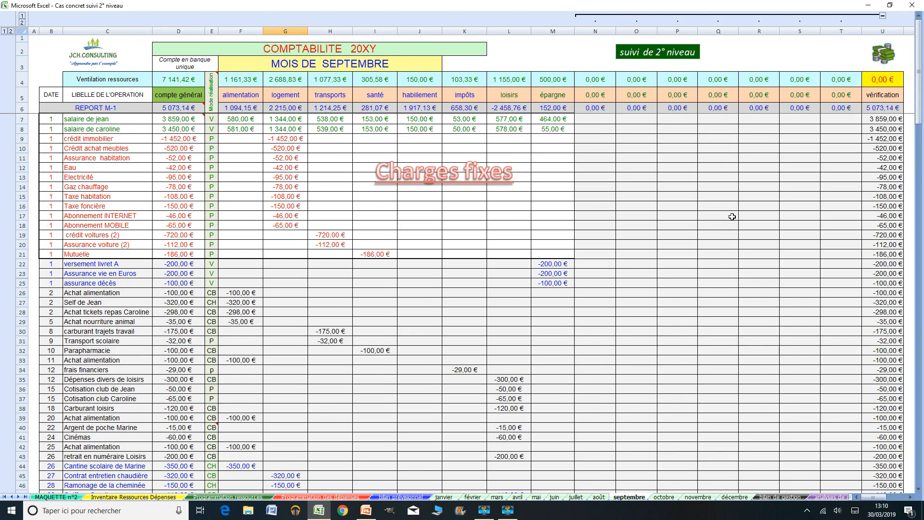
left_click(883, 18)
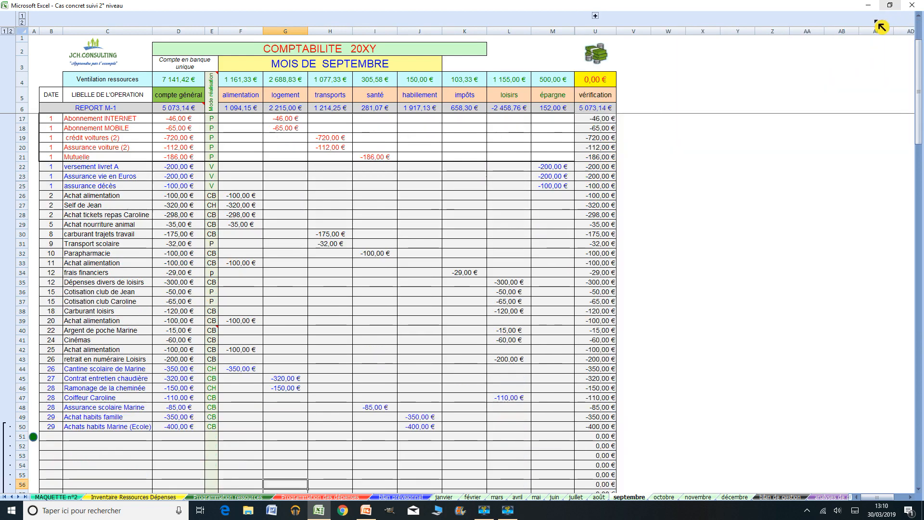
scroll(259, 179, "up", 3)
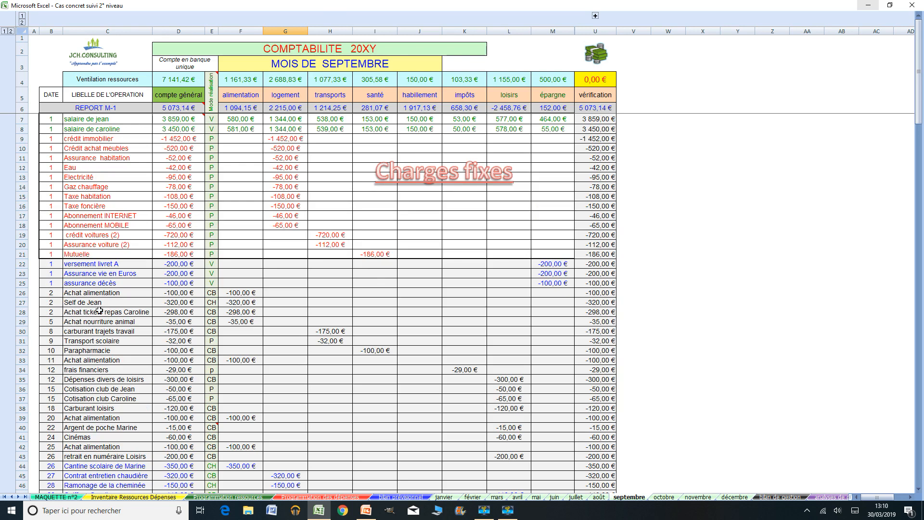
scroll(284, 308, "down", 6)
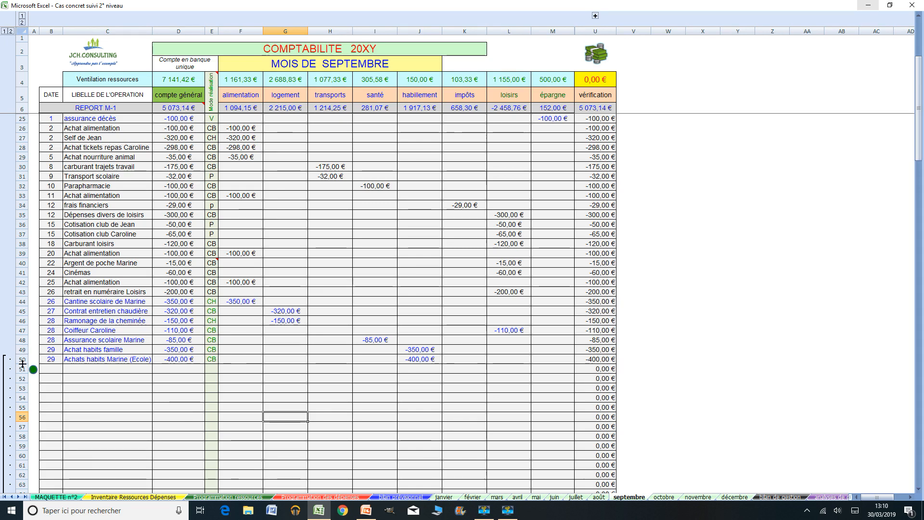
scroll(99, 352, "down", 8)
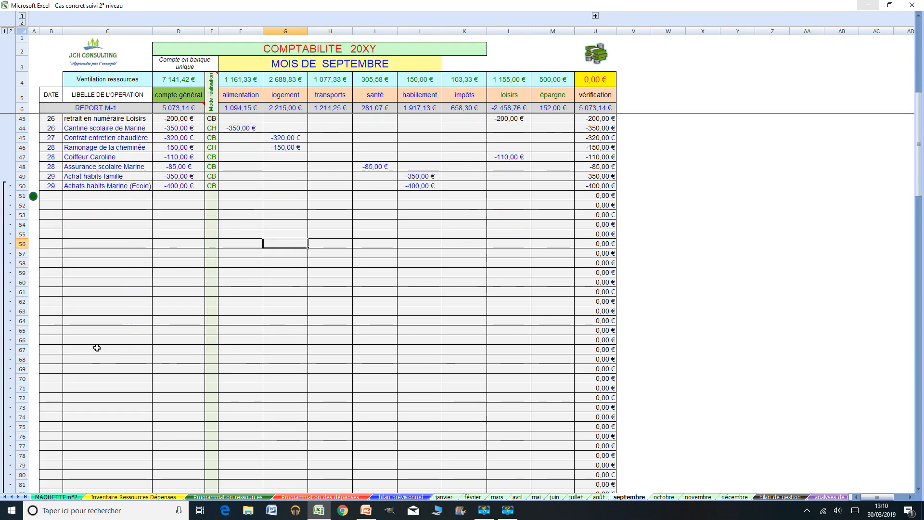
scroll(29, 241, "down", 9)
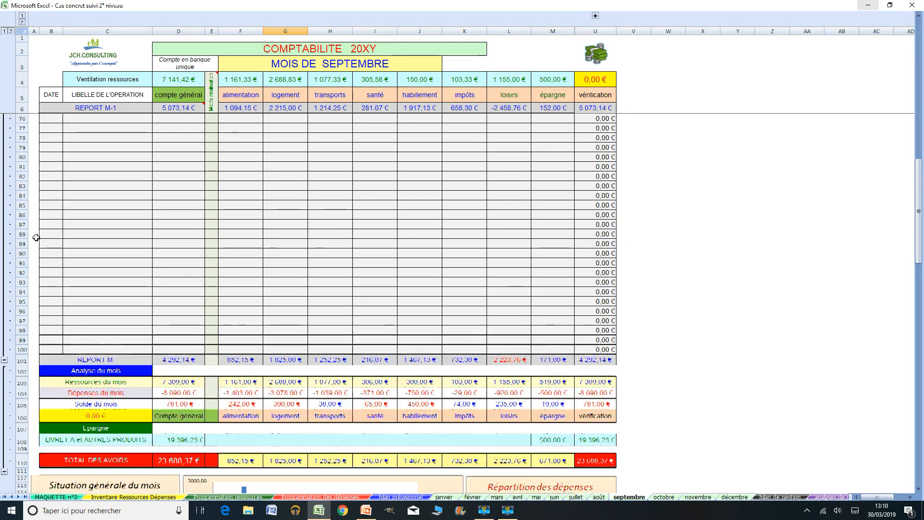
scroll(249, 138, "up", 20)
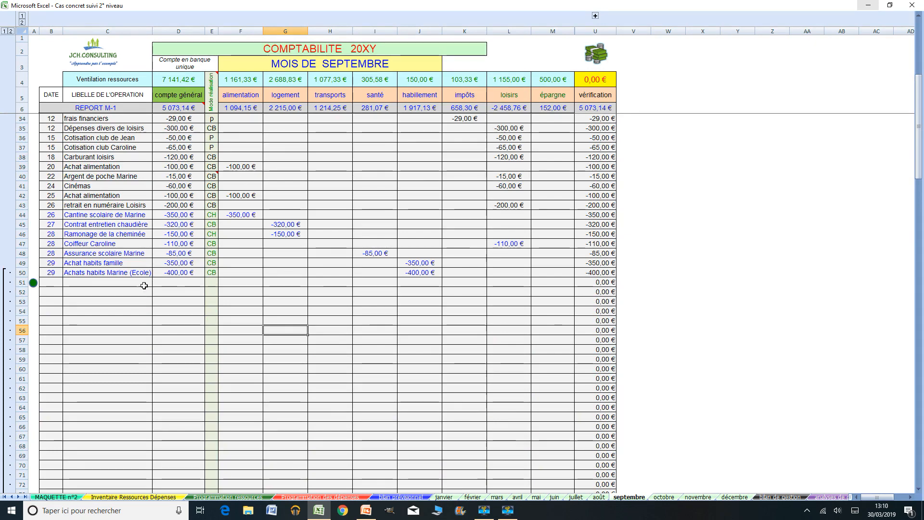
scroll(158, 294, "down", 17)
scroll(158, 295, "down", 11)
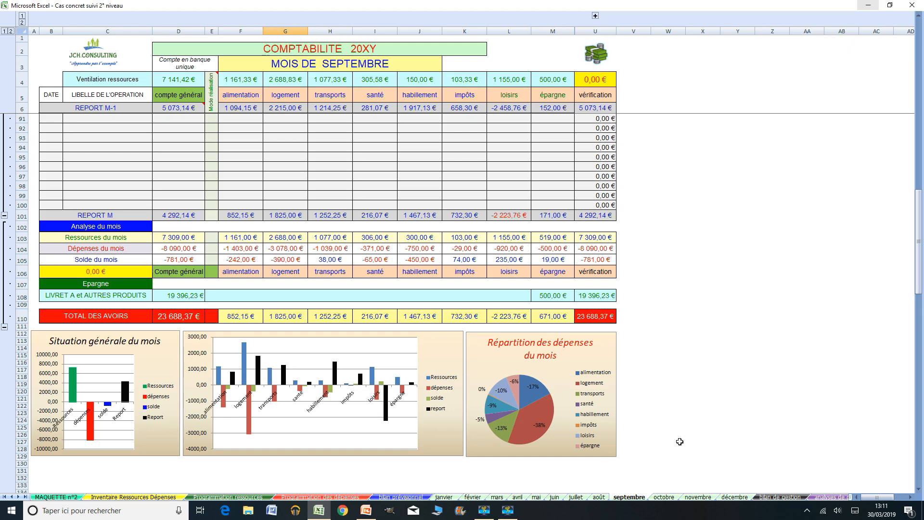
Step: Collapse the unused category columns N to T on the octobre sheet and review its operations and monthly analysis
left_click(674, 497)
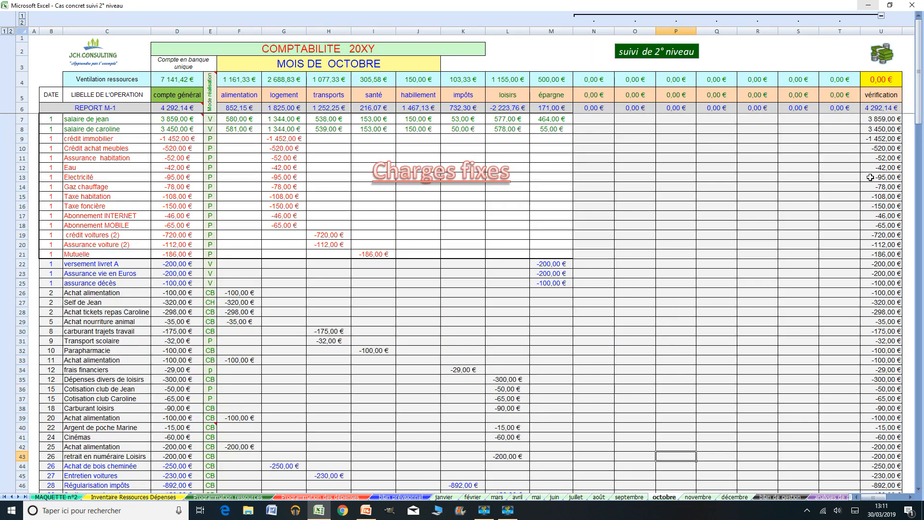
left_click(881, 17)
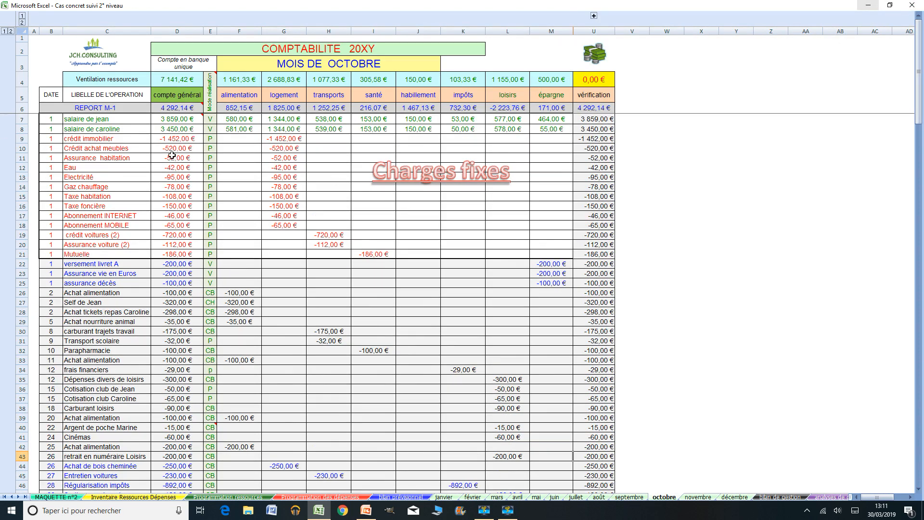
scroll(272, 203, "down", 6)
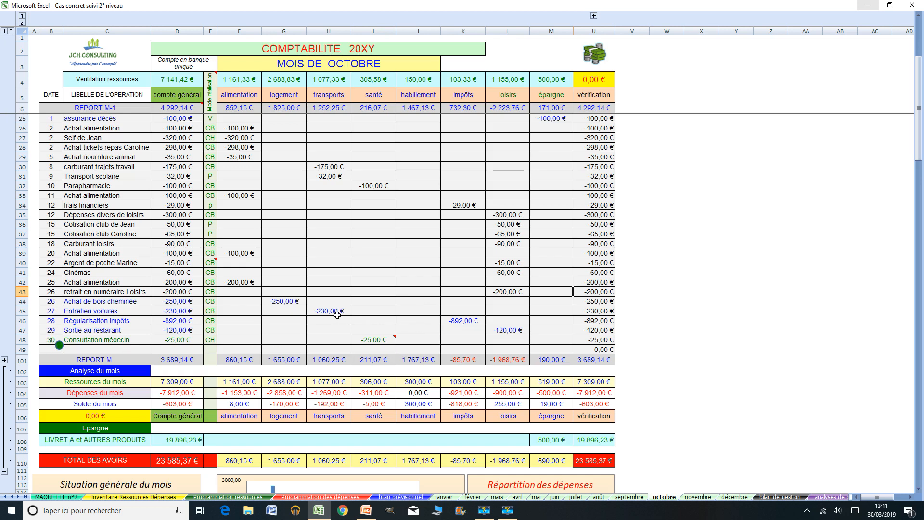
Step: Collapse the unused category columns N to T on the novembre sheet and review its operations and monthly analysis
left_click(699, 498)
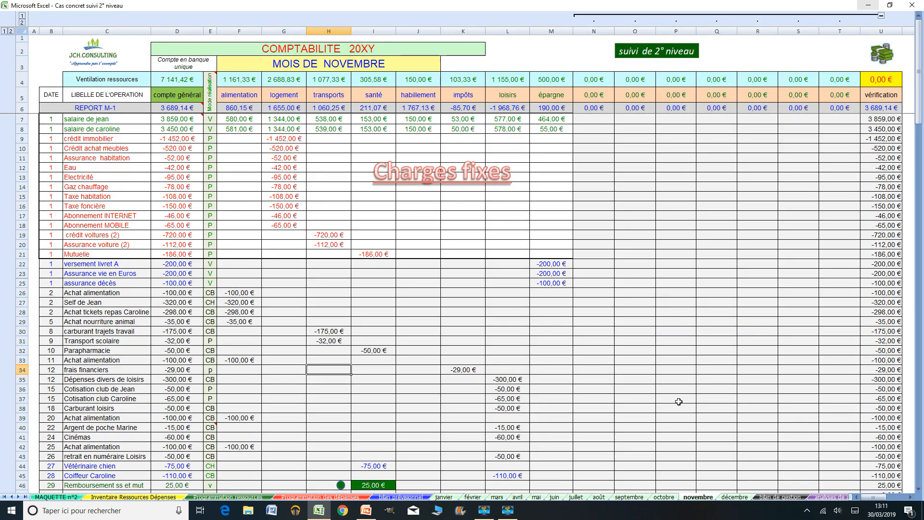
left_click(882, 16)
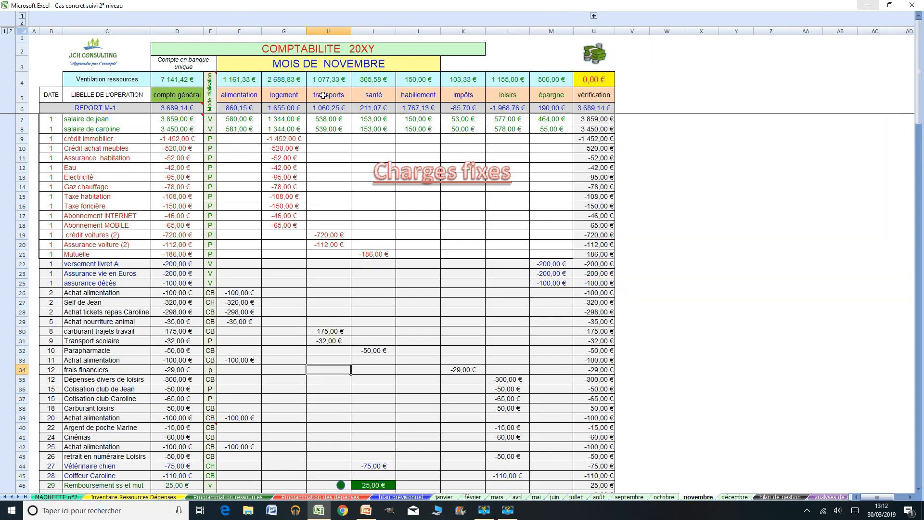
scroll(217, 194, "down", 3)
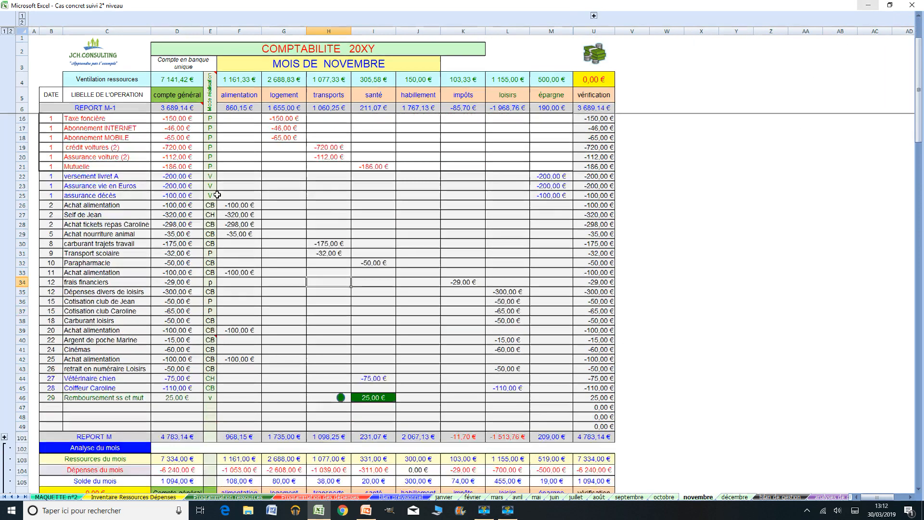
scroll(217, 194, "down", 1)
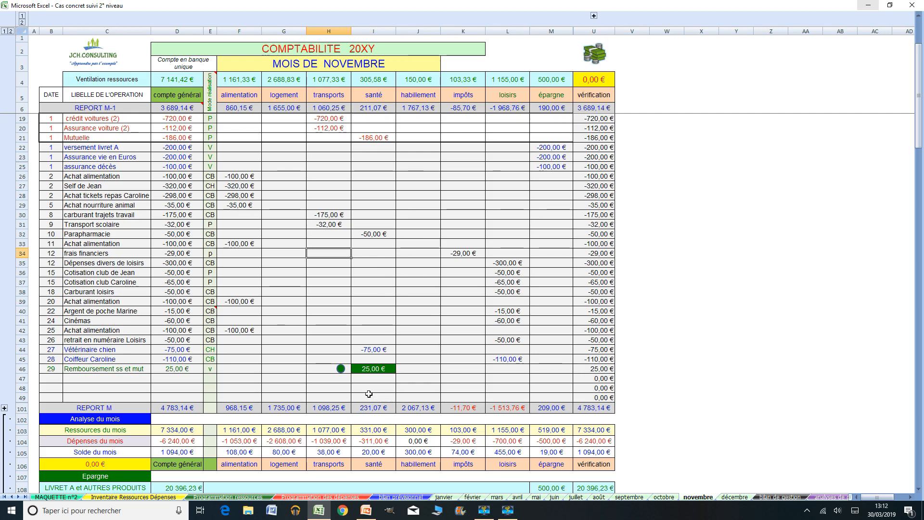
scroll(316, 262, "down", 7)
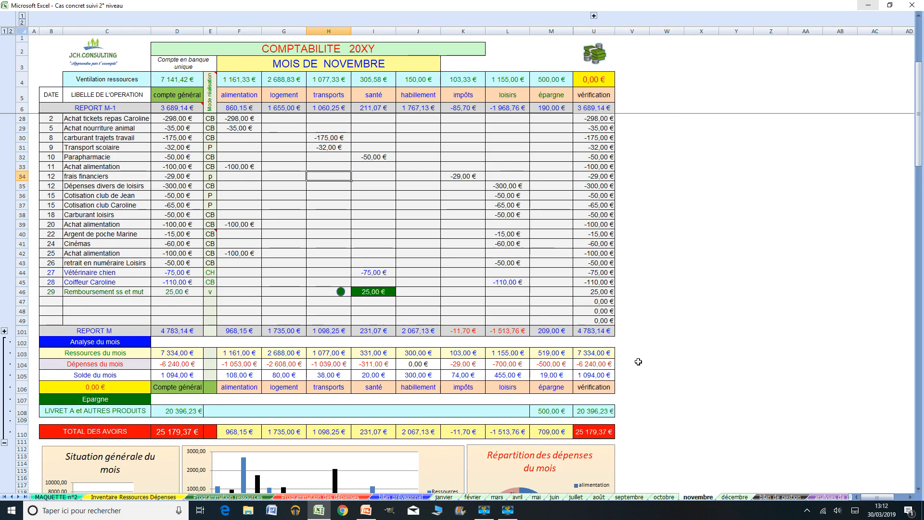
scroll(773, 485, "up", 4)
Step: Collapse the unused category columns N to T on the décembre sheet and review its operations, monthly analysis and charts
left_click(734, 497)
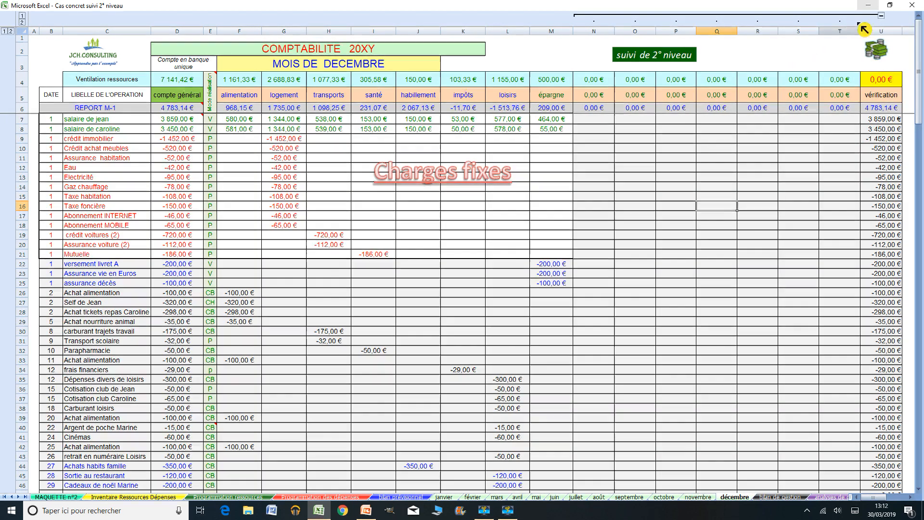
left_click(881, 16)
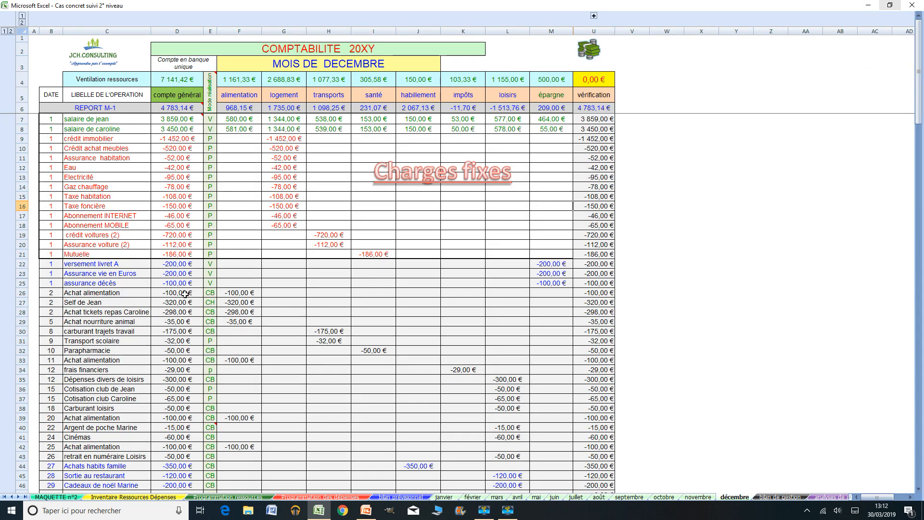
scroll(323, 253, "down", 5)
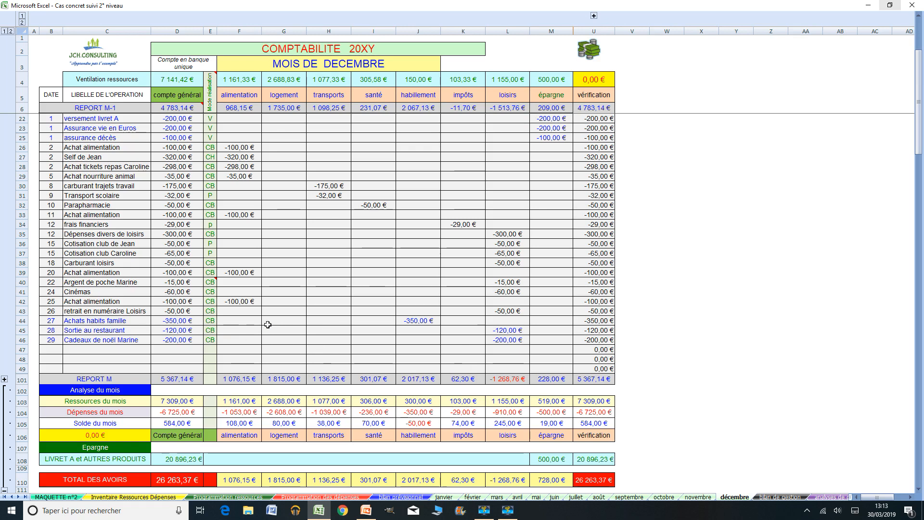
scroll(268, 324, "down", 5)
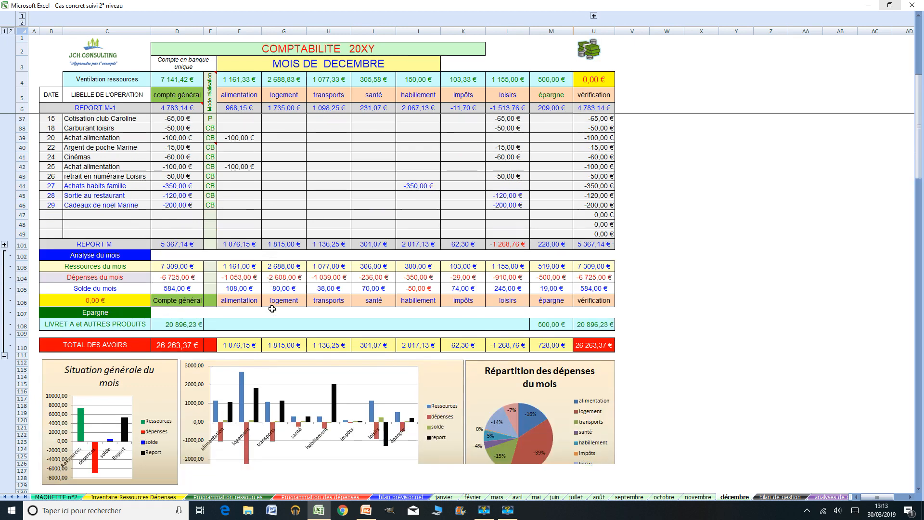
scroll(272, 309, "down", 1)
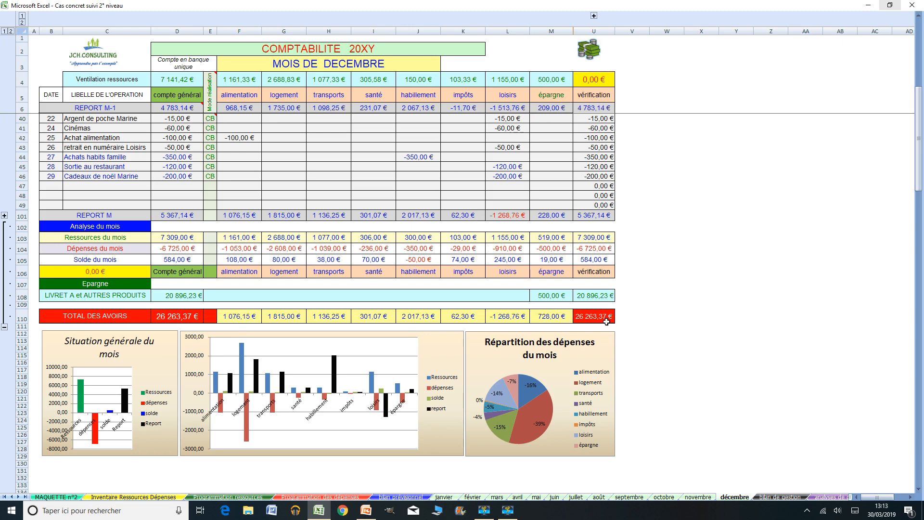
Step: Examine the annual totals on the bilan de gestion sheet and the monthly expense charts by category on the analyses de gestion sheet
key("ctrl+Page_Down")
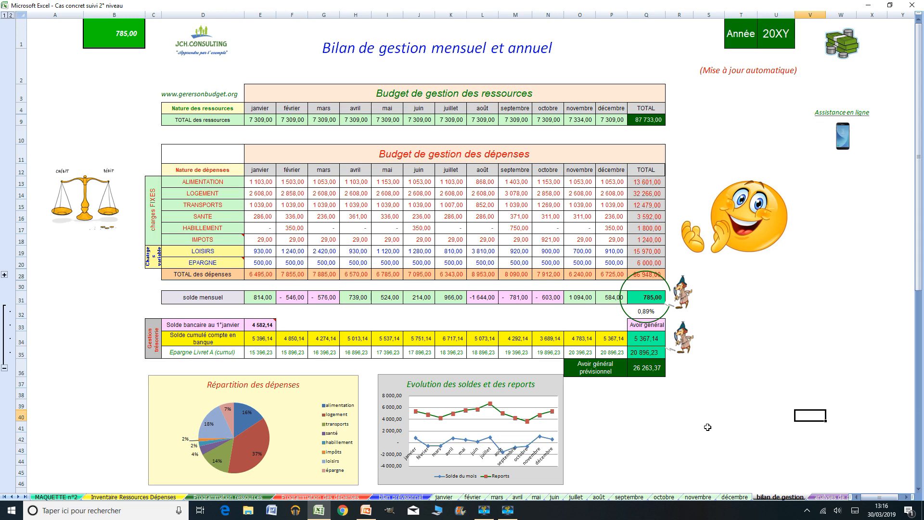
key("ctrl+Page_Down")
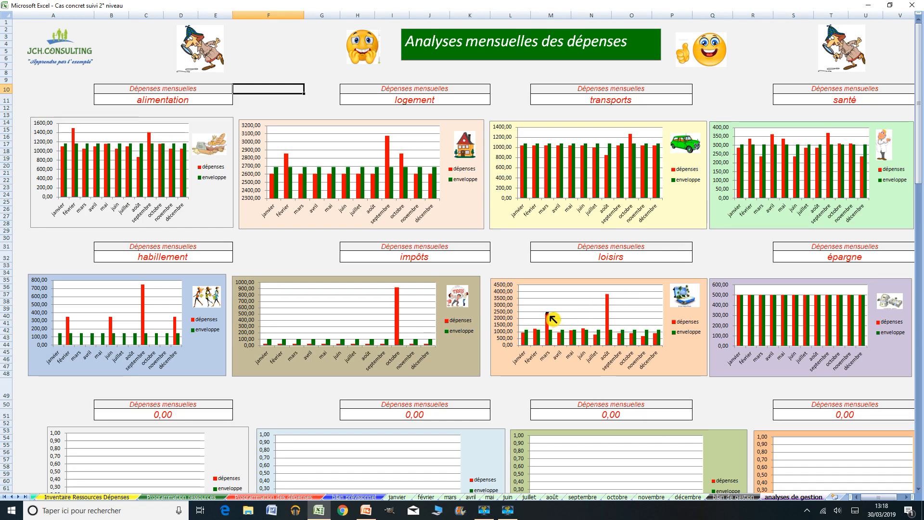
scroll(481, 337, "down", 6)
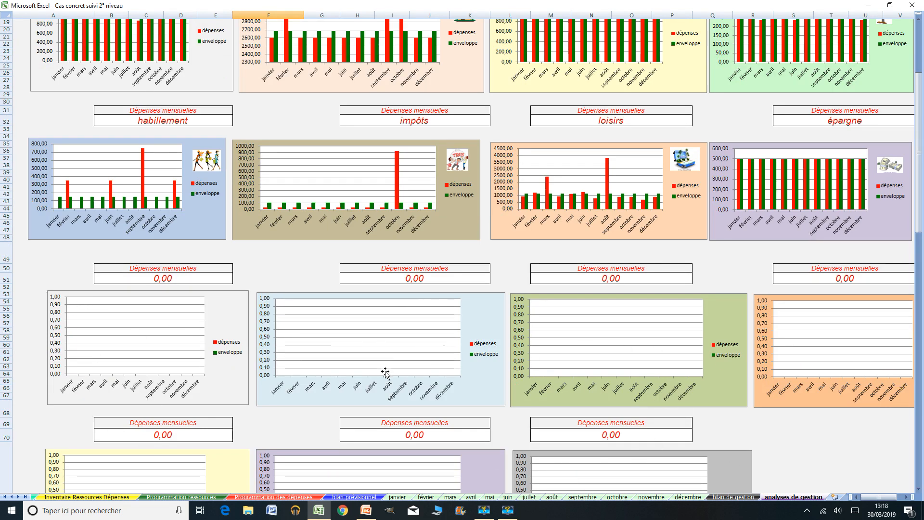
scroll(150, 387, "up", 6)
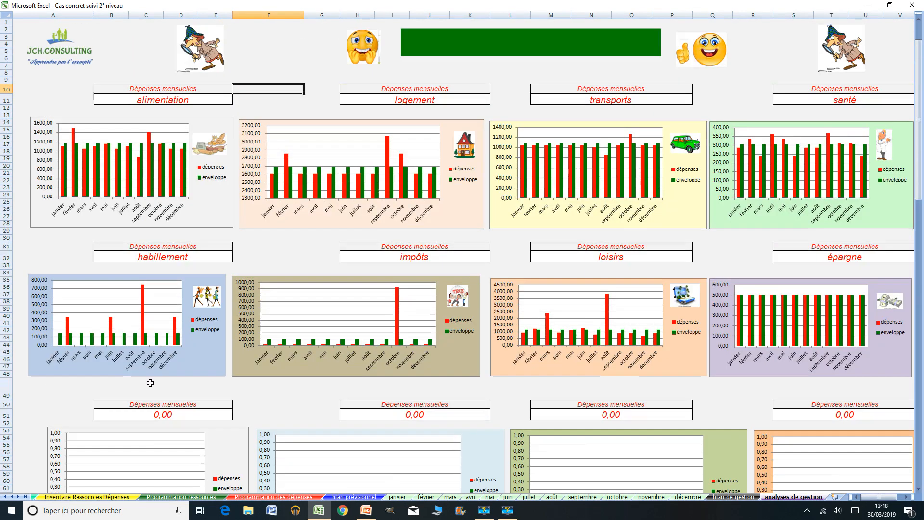